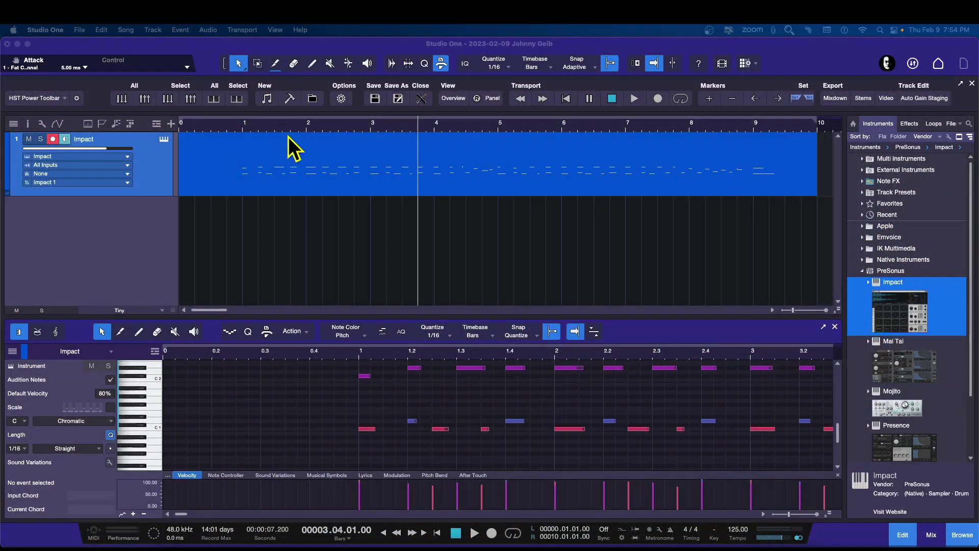
Play the Impact drum pattern starting from bar 1.4, then stop playback
click(294, 129)
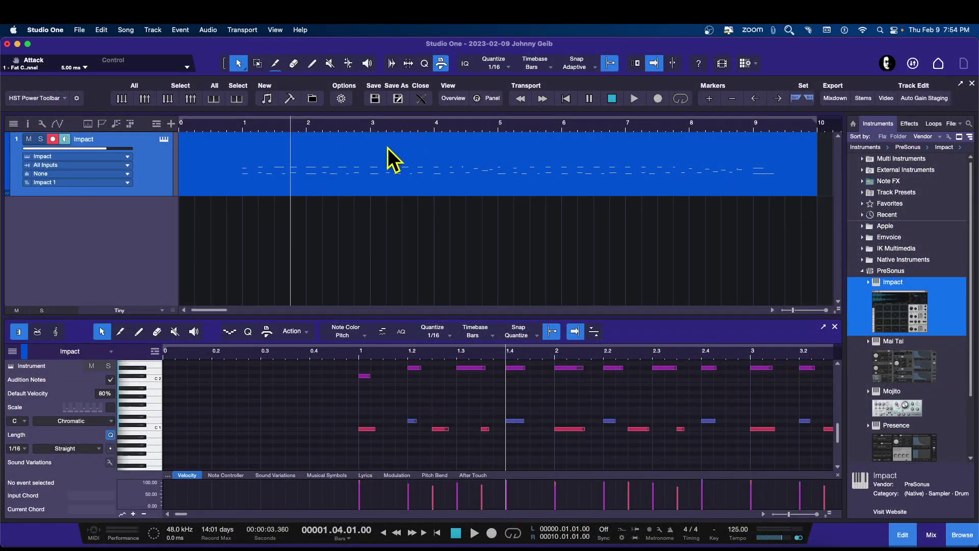
key(space)
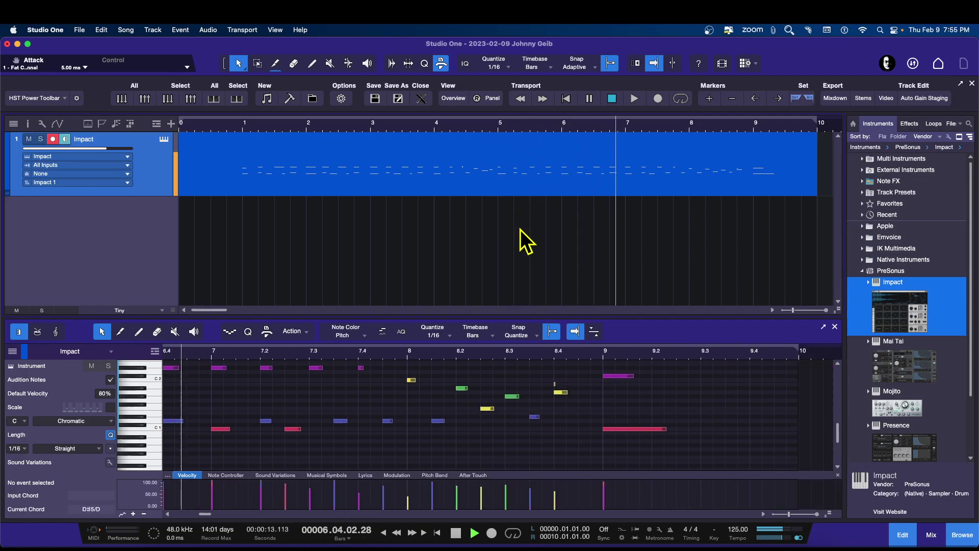
key(space)
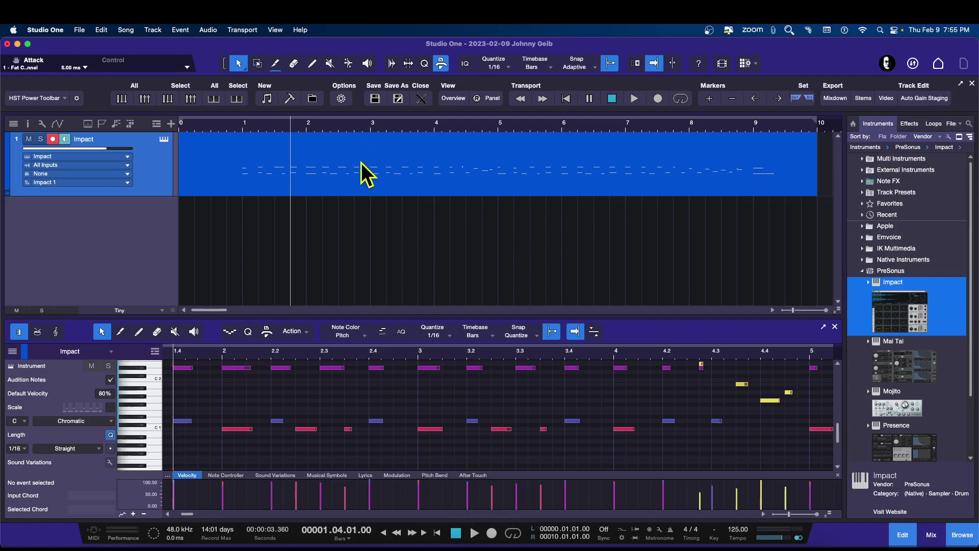
Open Impact XT, shift its window right, and audition the RIM SHOT, SNARE 1, SNARE 2 and FLOOR TOM R pads
click(164, 140)
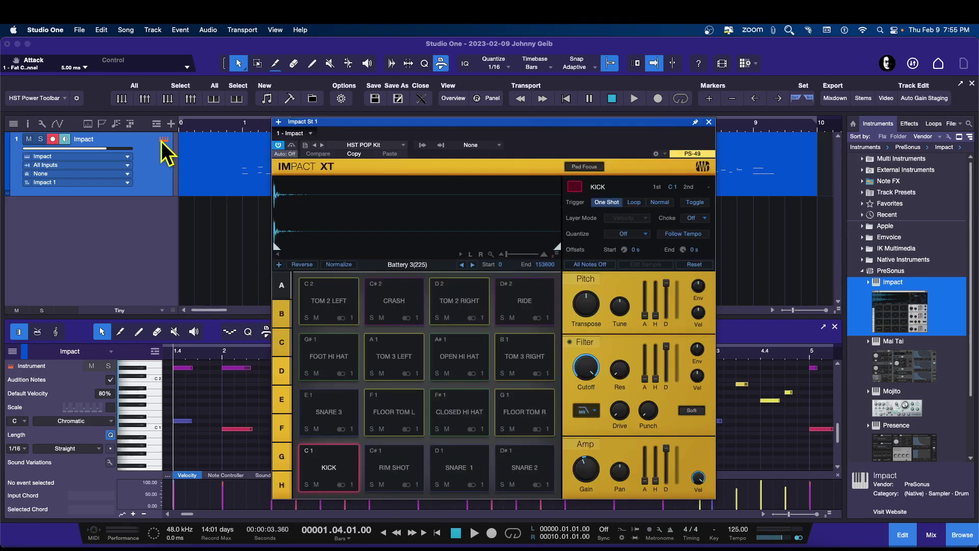
drag(632, 127, 709, 112)
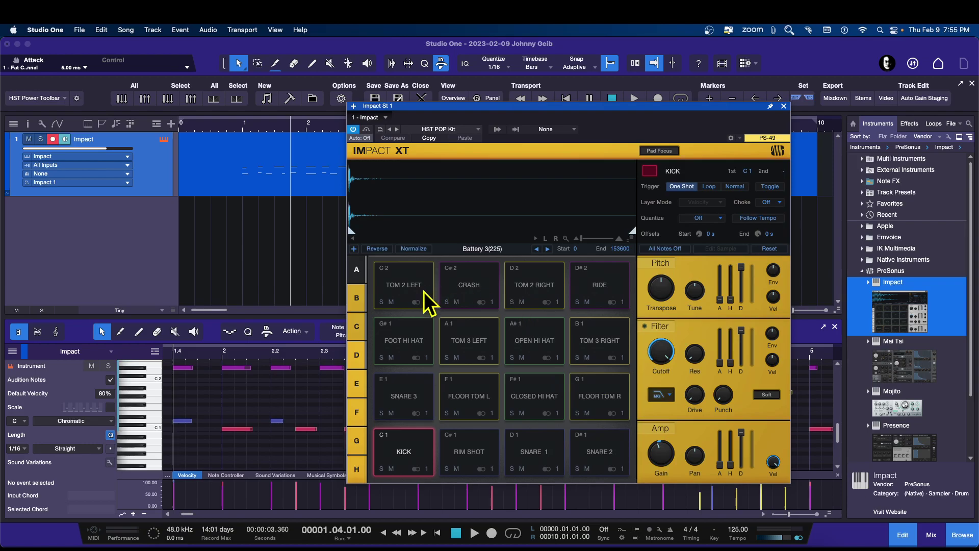
click(470, 451)
click(524, 454)
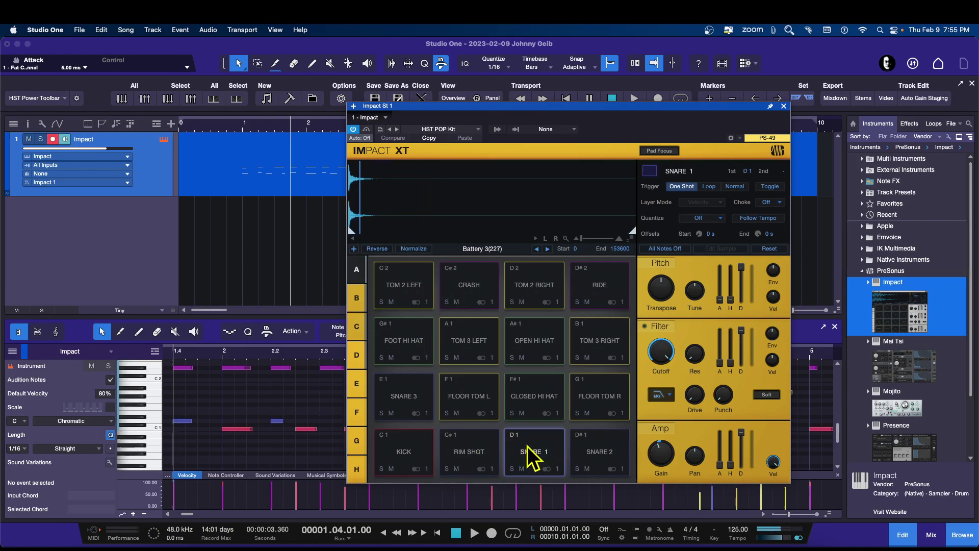
click(594, 453)
click(611, 416)
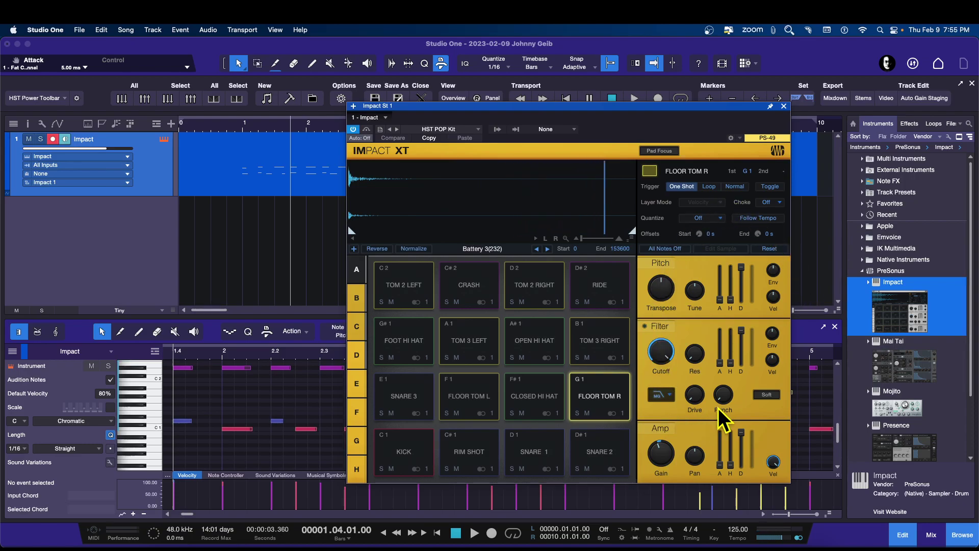
Audition the SNARE 3, FOOT HI HAT, TOM 3, OPEN HI HAT, TOM 2, RIDE and KICK pads
click(420, 387)
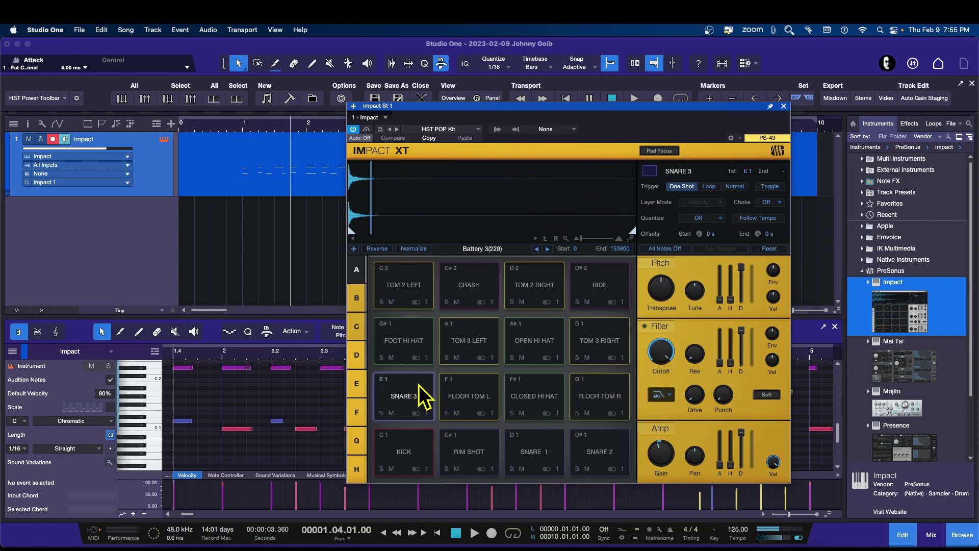
click(409, 348)
click(459, 345)
click(550, 347)
click(594, 321)
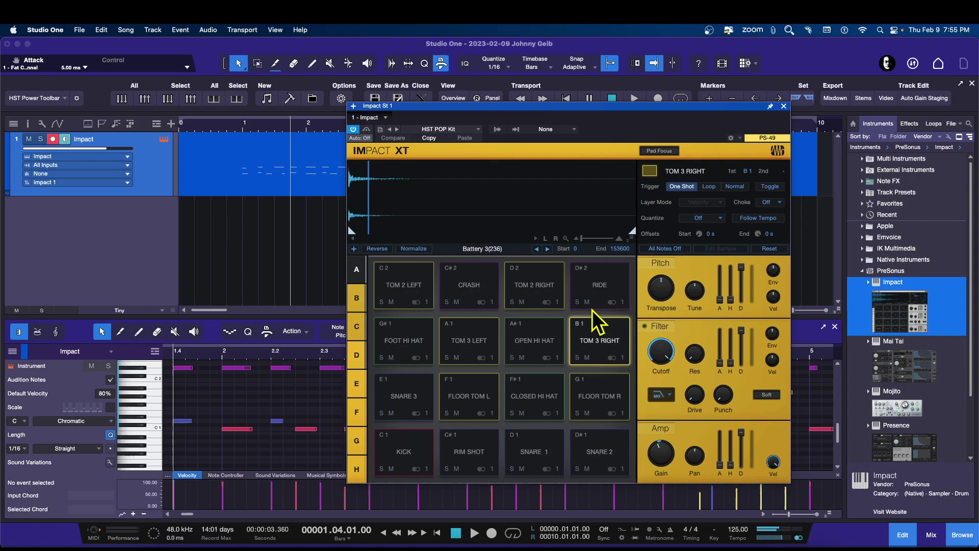
click(552, 290)
click(403, 293)
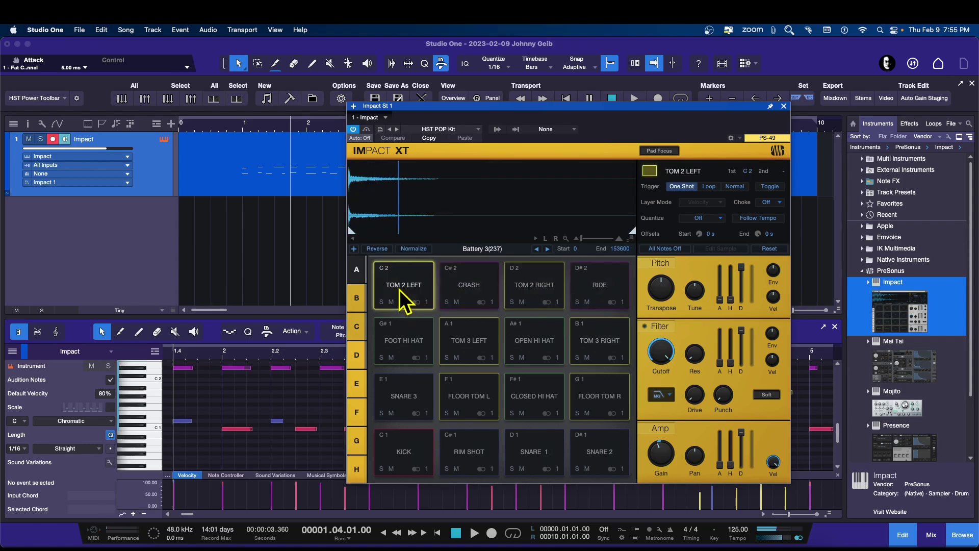
click(602, 293)
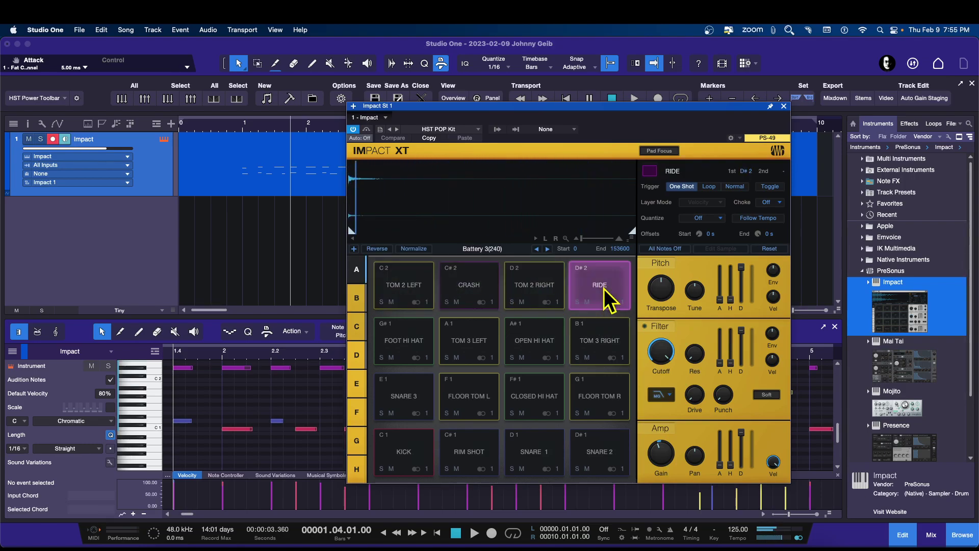
shift+click(406, 452)
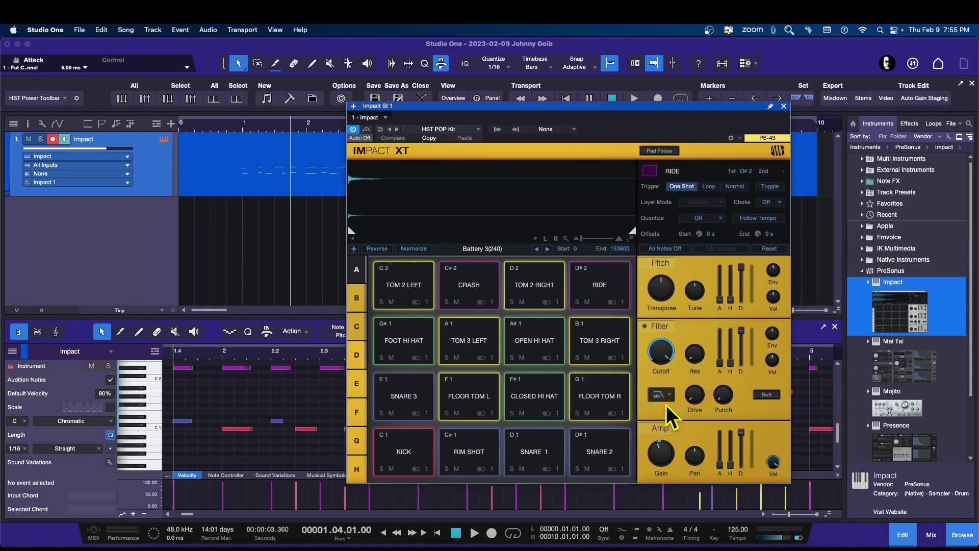
click(402, 458)
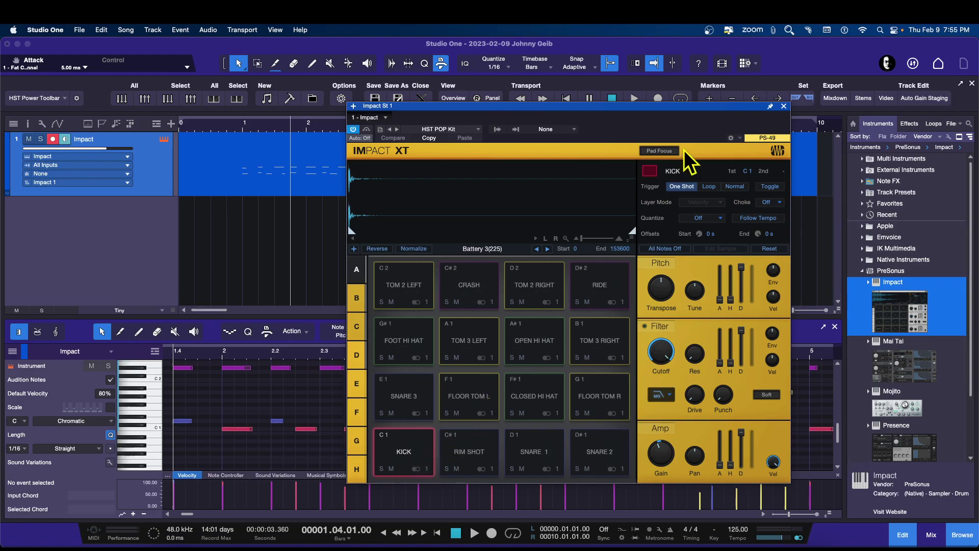
Close Impact XT and apply Explode Pitches to Tracks to the Impact drum part
click(784, 107)
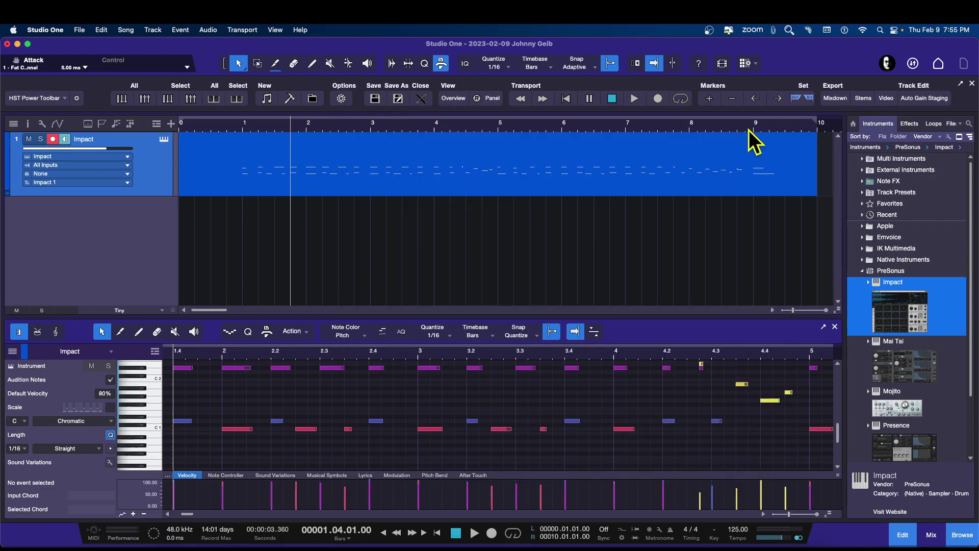
right_click(253, 166)
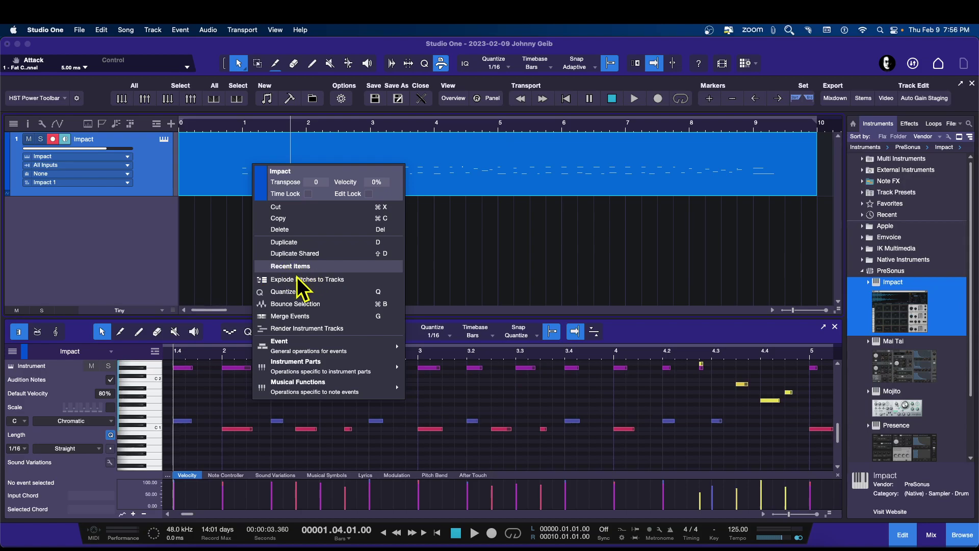
mouse_move(290, 370)
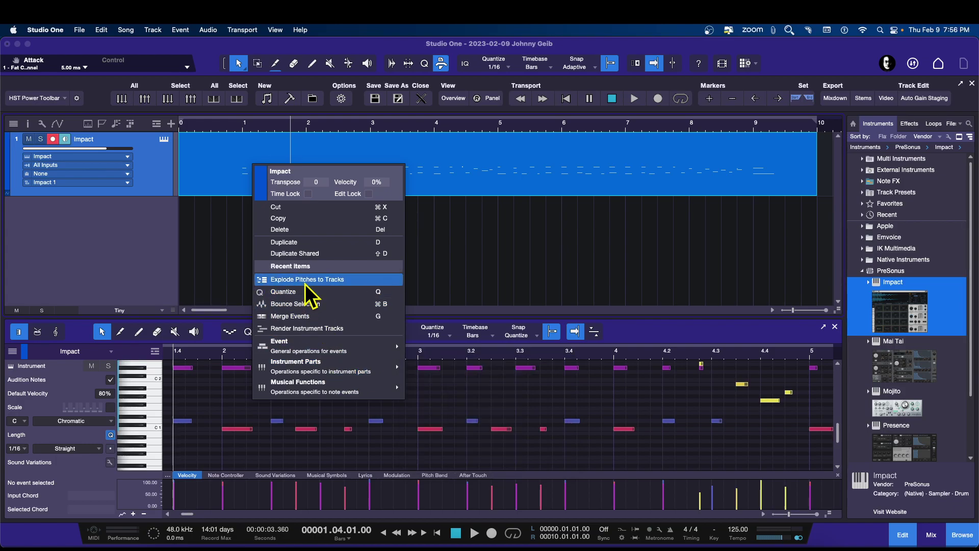
click(289, 280)
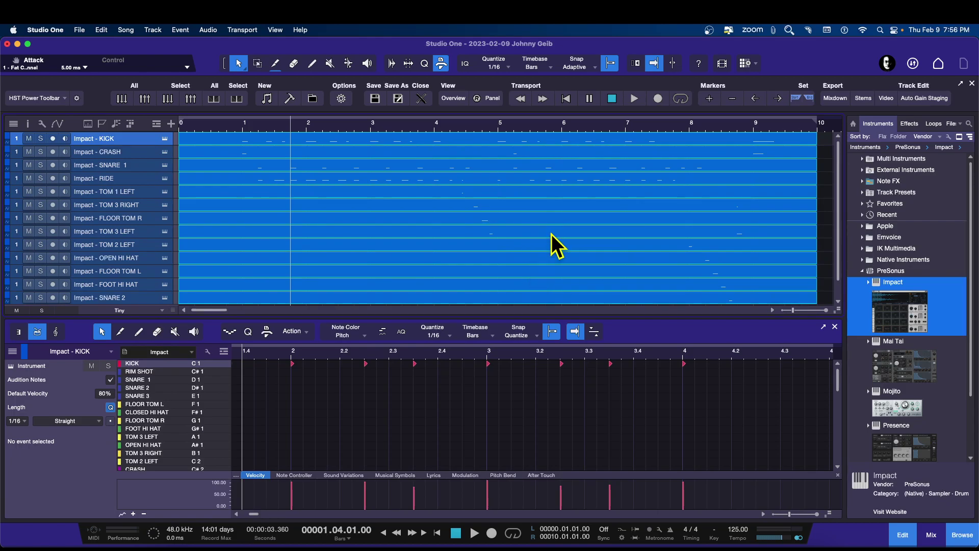
click(165, 139)
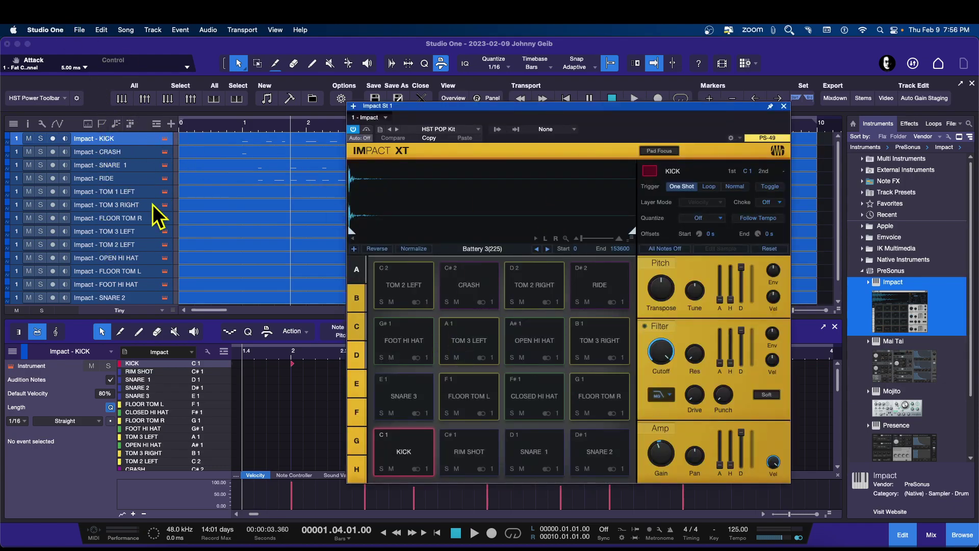
click(783, 106)
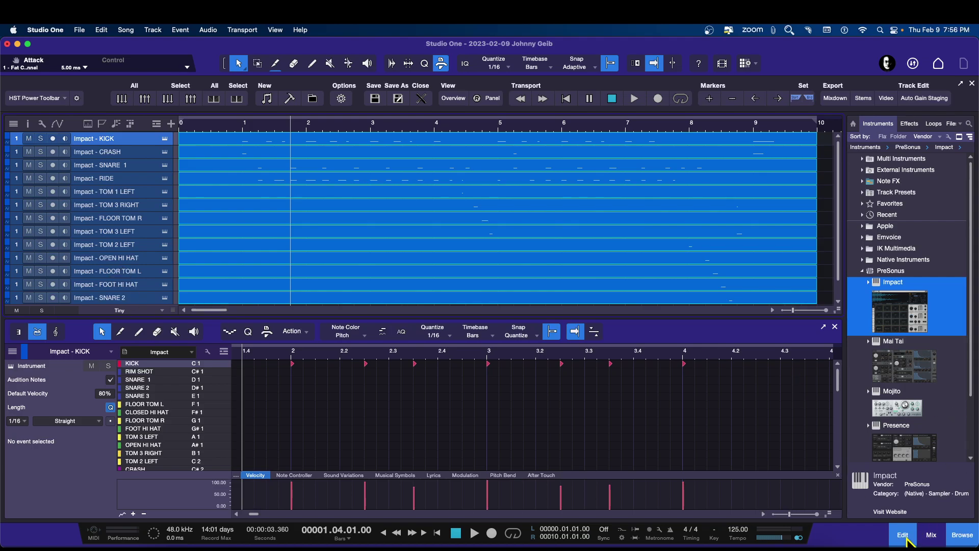
Hide the note editor, select all the drum parts, and bounce them to colour-coded audio tracks
click(901, 538)
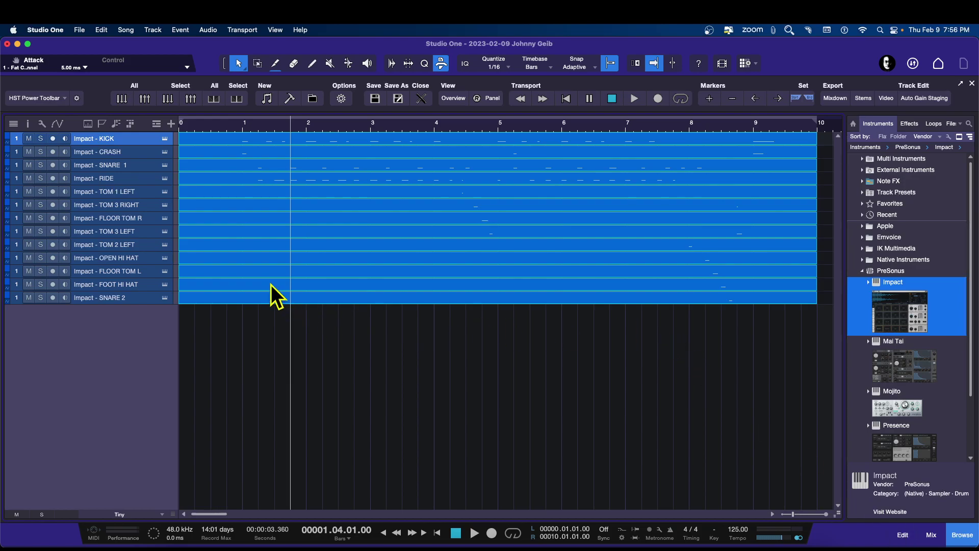
click(732, 344)
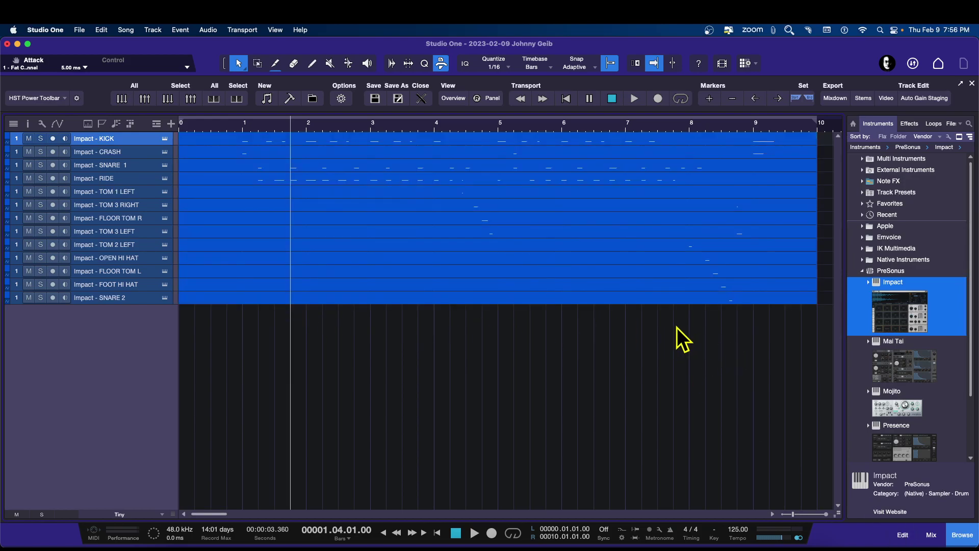
right_click(138, 137)
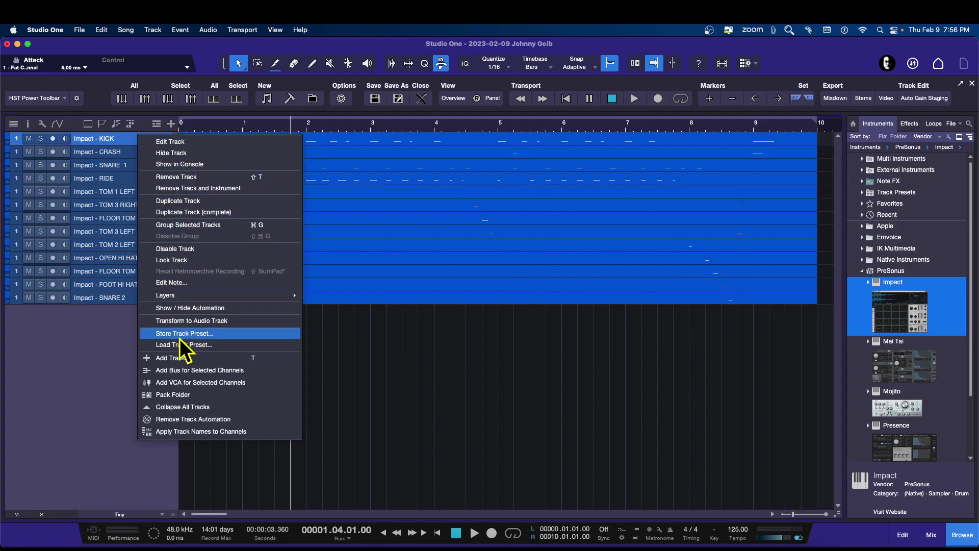
click(599, 418)
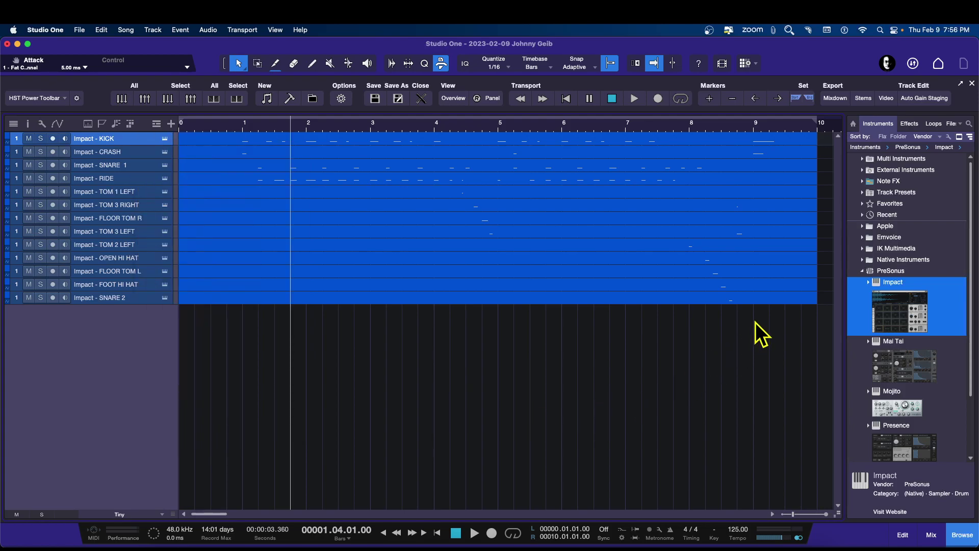
drag(754, 331, 326, 153)
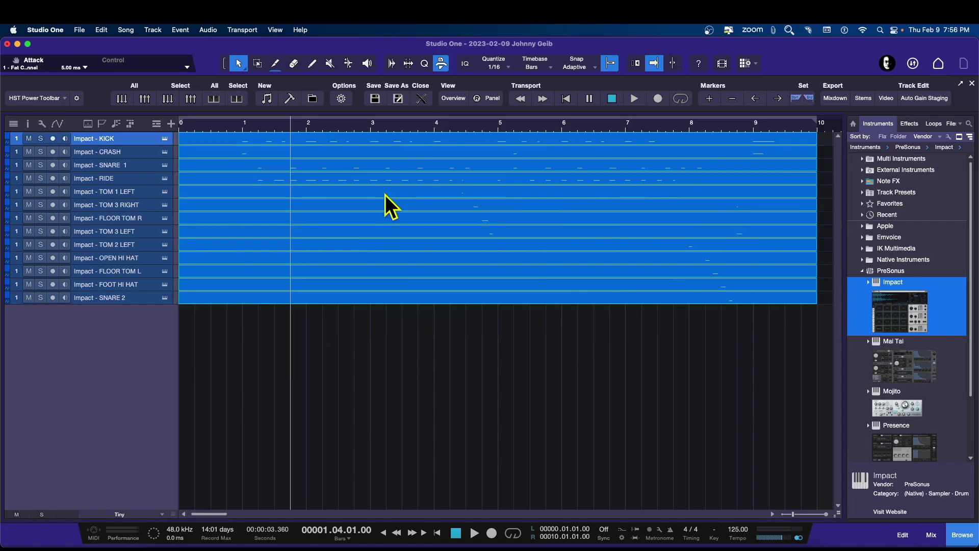
right_click(375, 206)
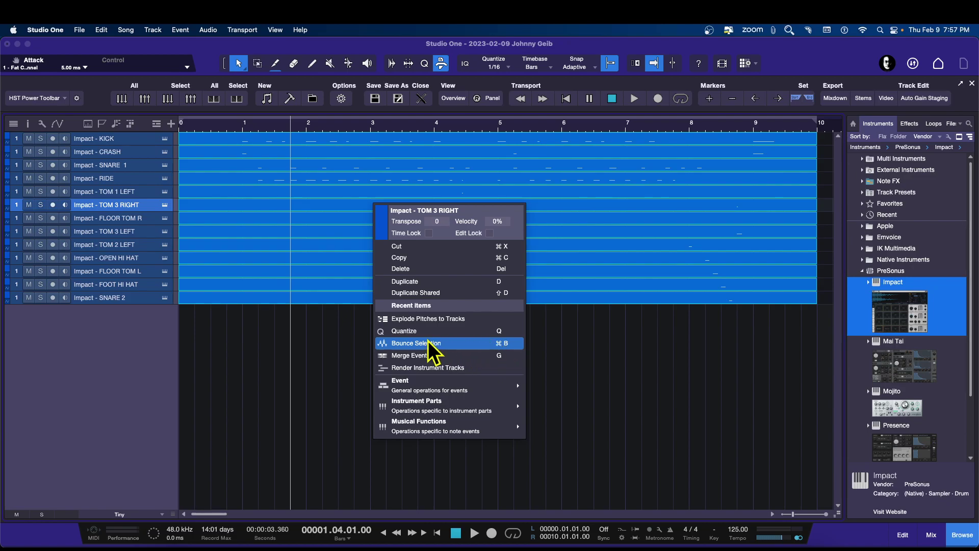
click(412, 345)
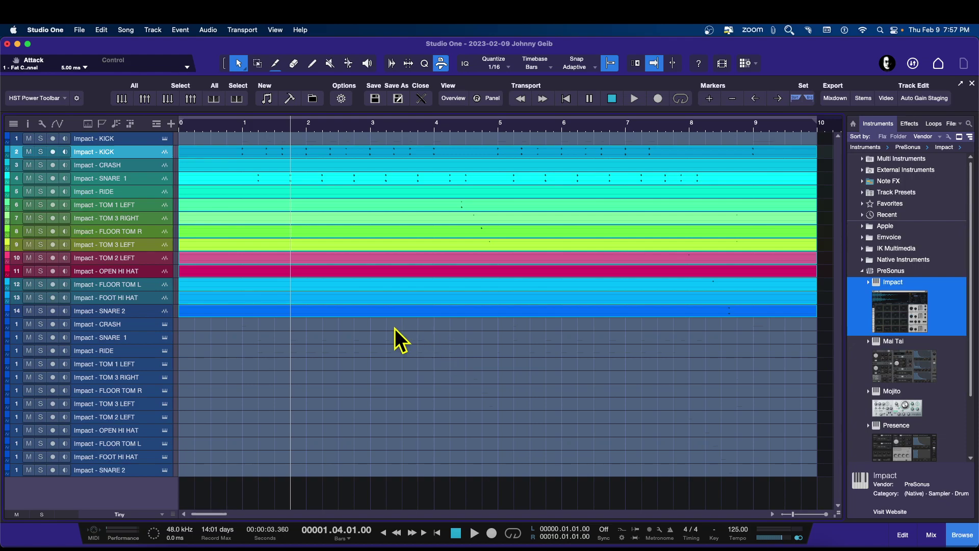
Move the empty KICK track below SNARE 2, hide SNARE 2 through the last track, and raise track height
click(138, 142)
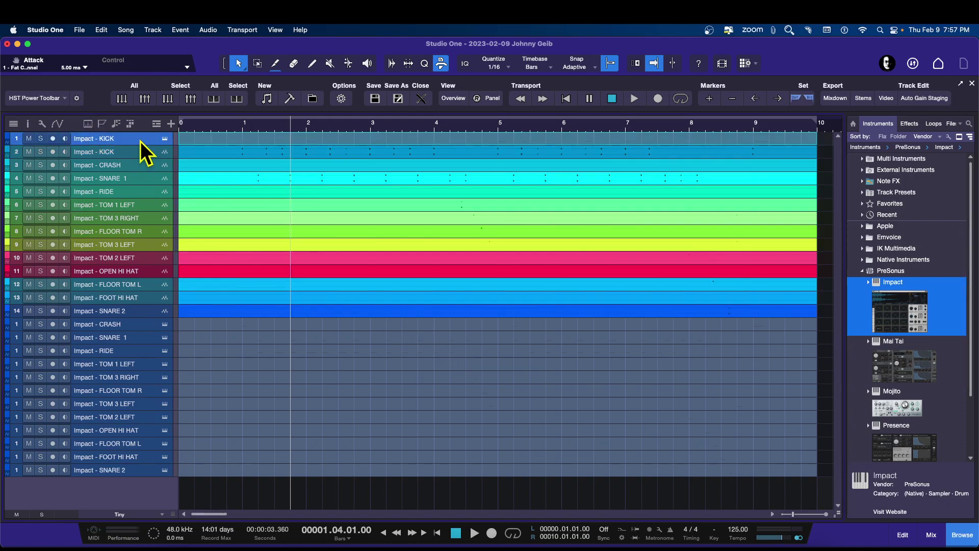
drag(140, 141, 153, 334)
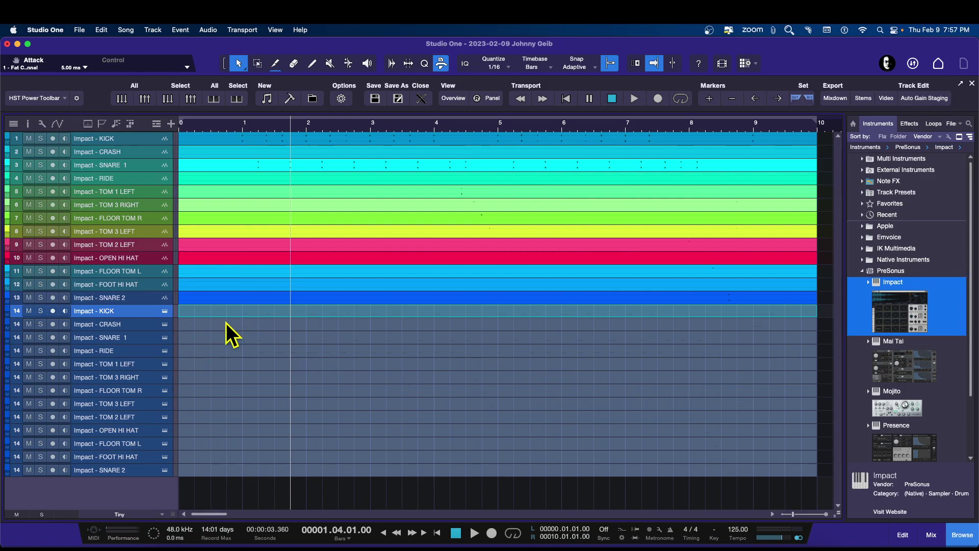
click(145, 301)
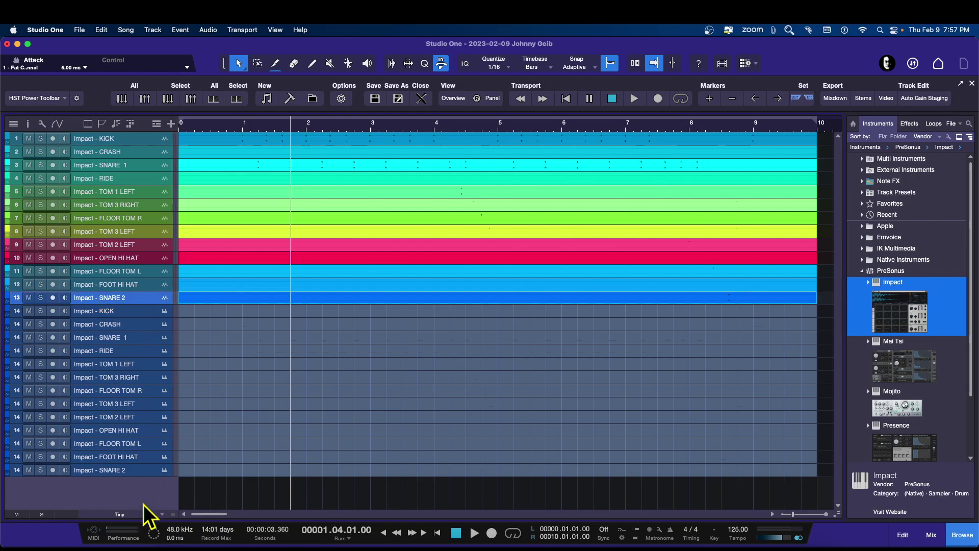
shift+click(142, 470)
right_click(152, 420)
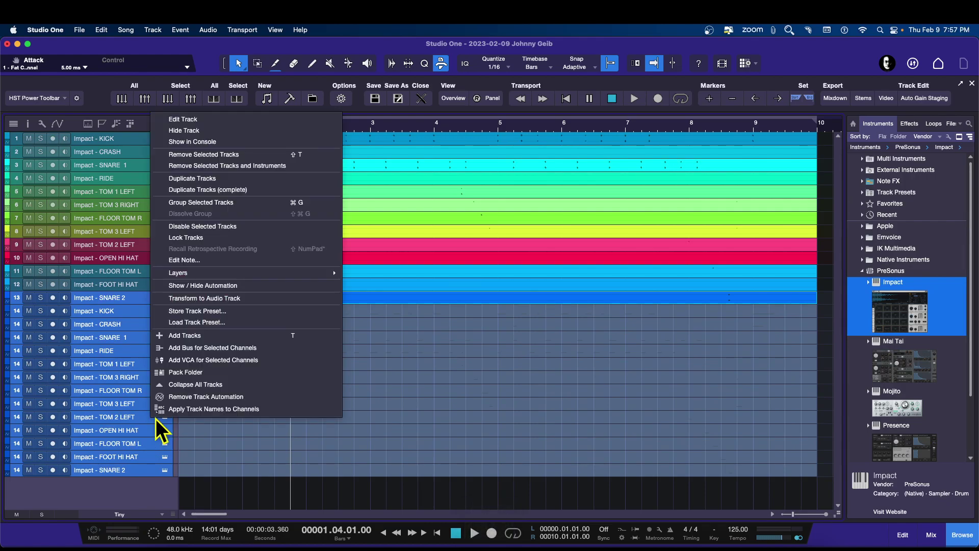
click(198, 131)
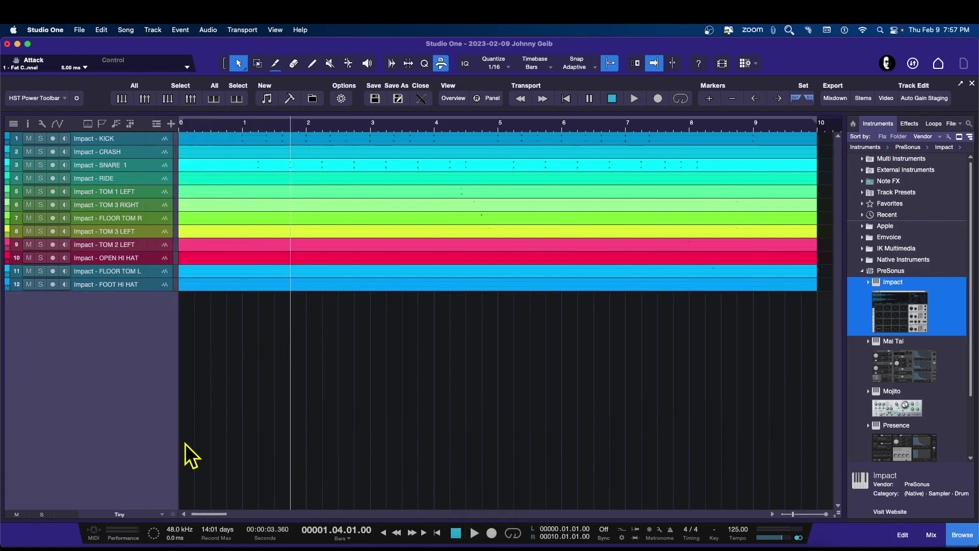
drag(172, 514, 173, 481)
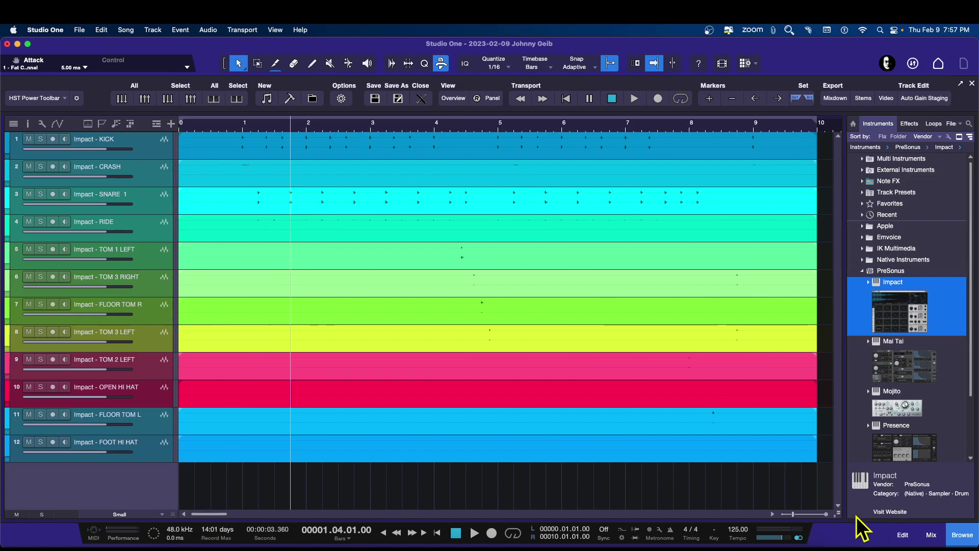
Raise Data Zoom on the drum waveforms, play the groove from near bar 1, and pick the Paint tool
drag(839, 516, 836, 488)
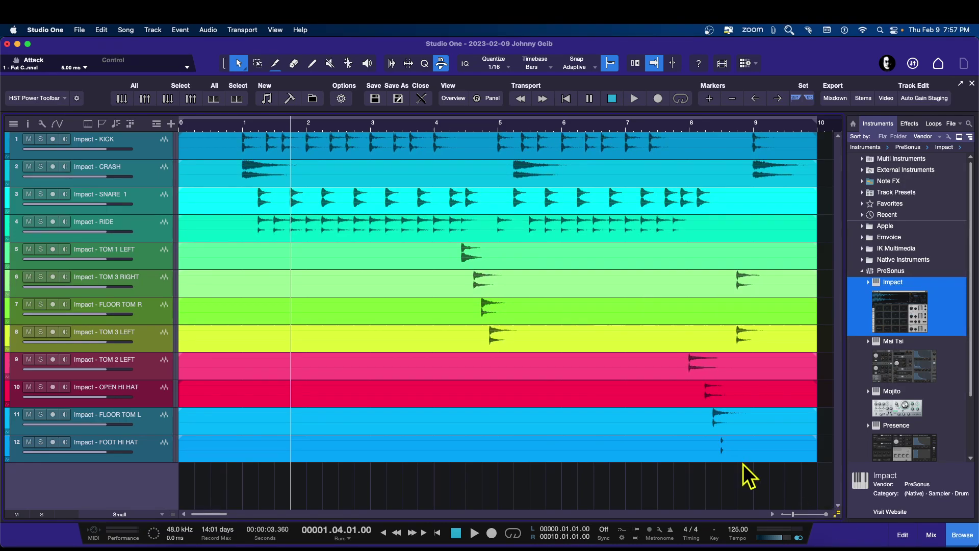
click(233, 127)
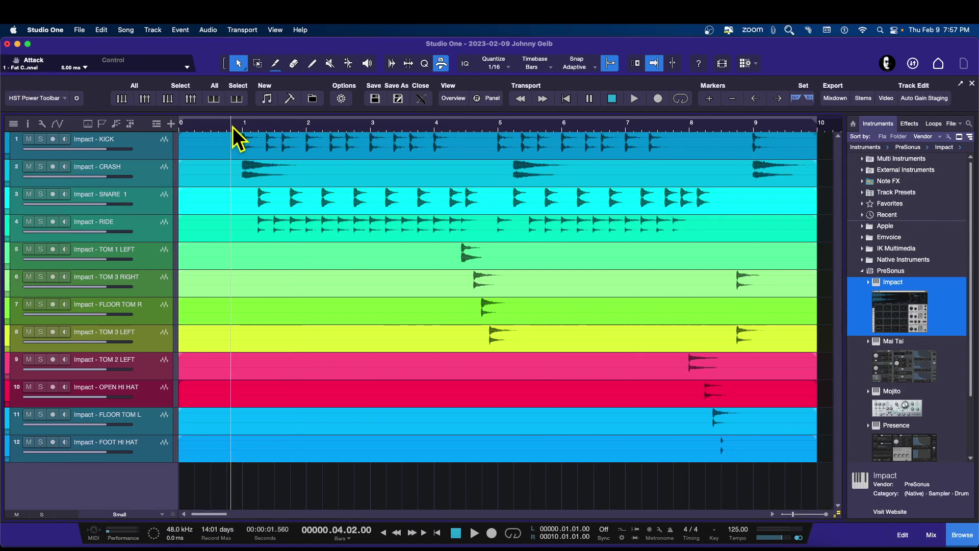
key(space)
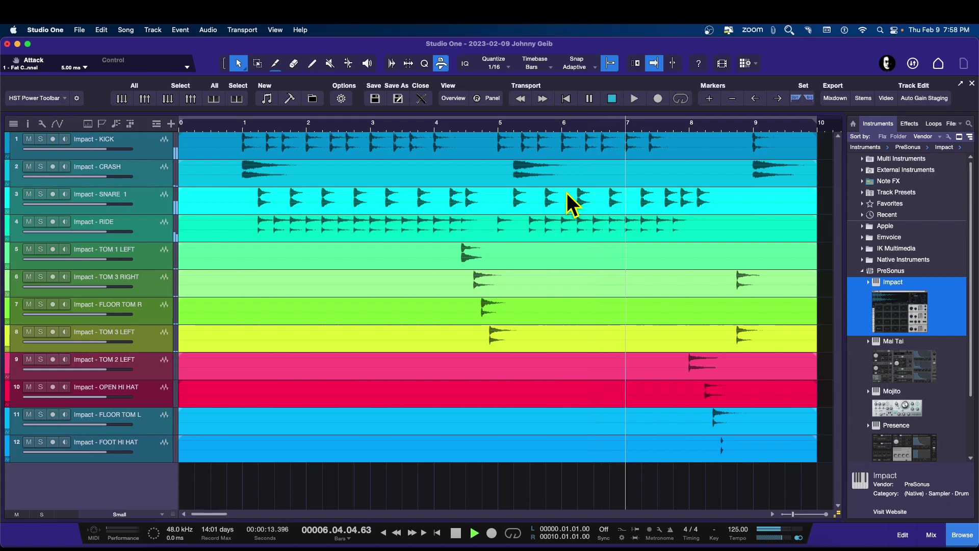
key(space)
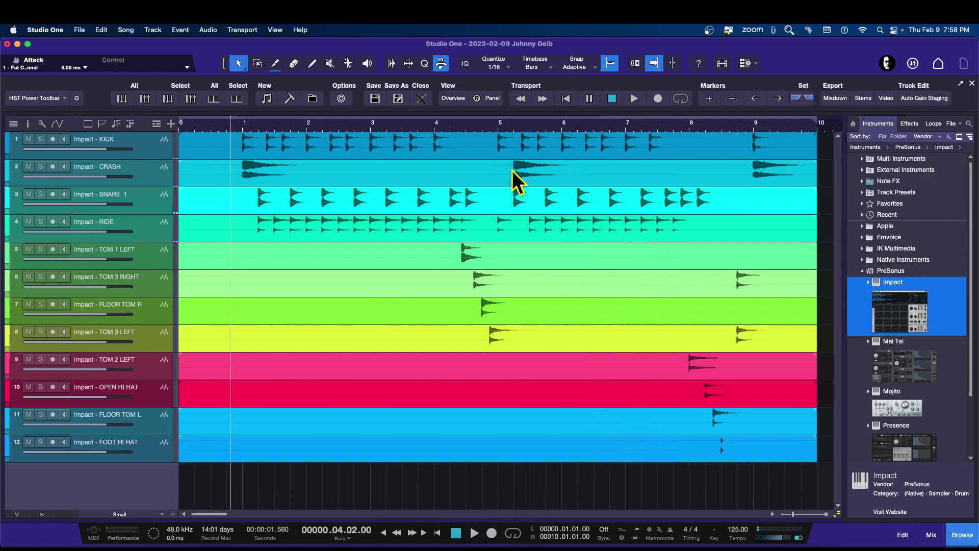
right_click(564, 182)
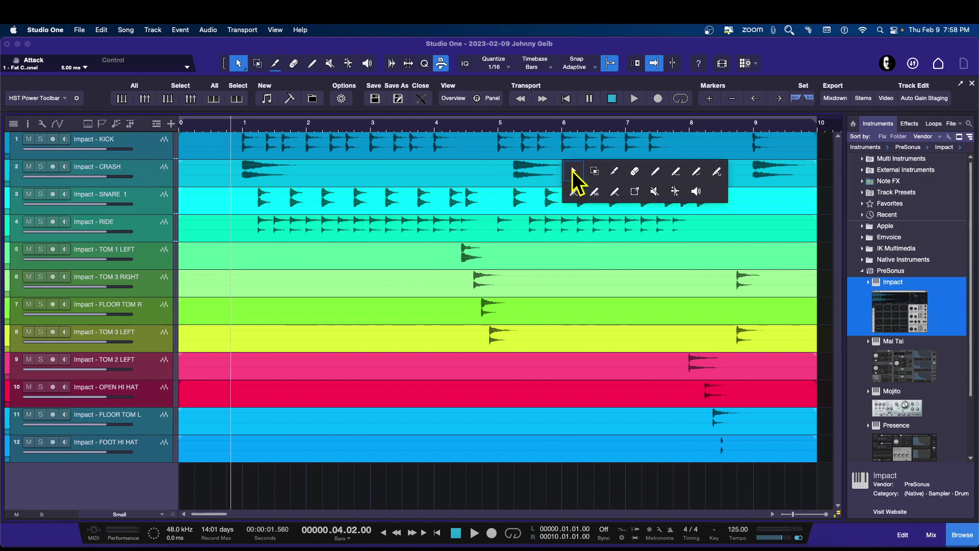
click(616, 175)
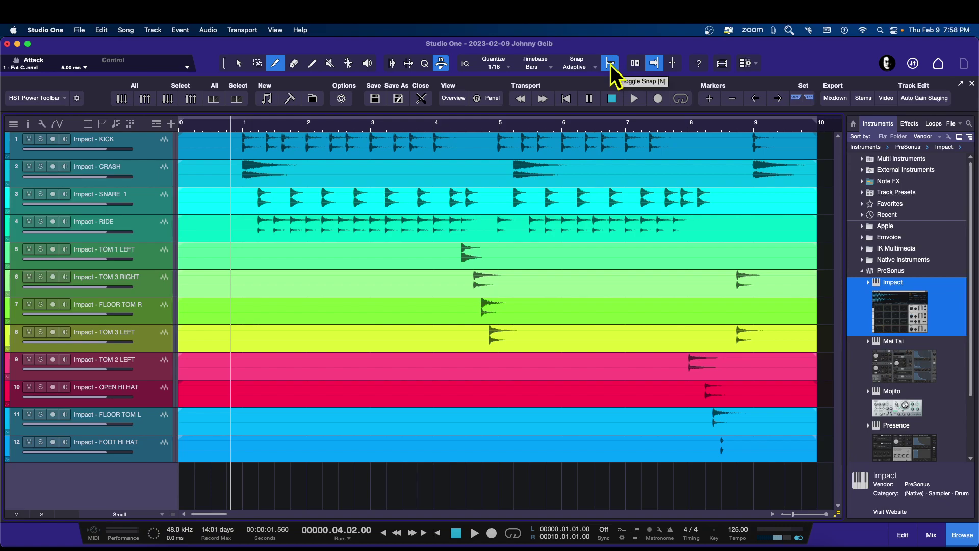
Toggle Snap, switch to the Arrow tool, and move the middle crash hit to bar 5, then play it
click(530, 166)
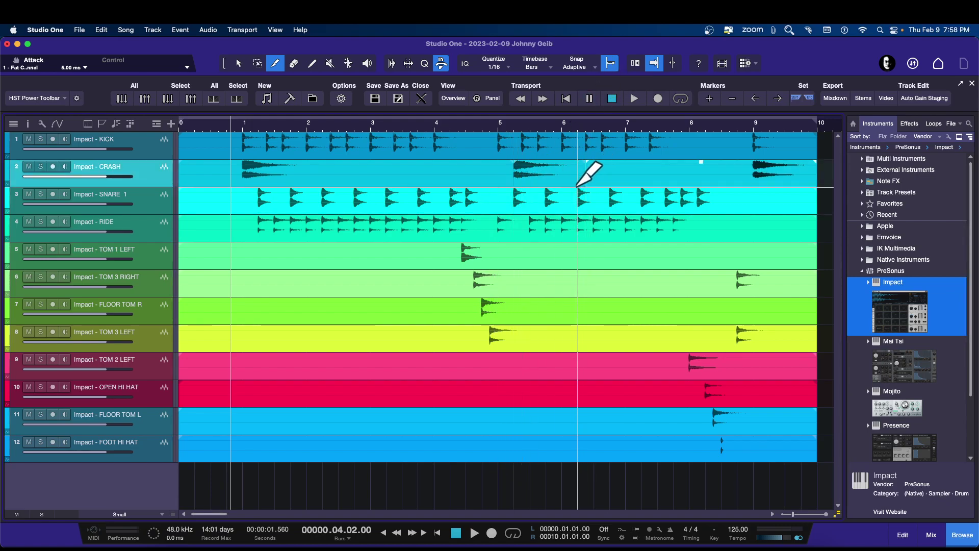
right_click(577, 189)
click(580, 191)
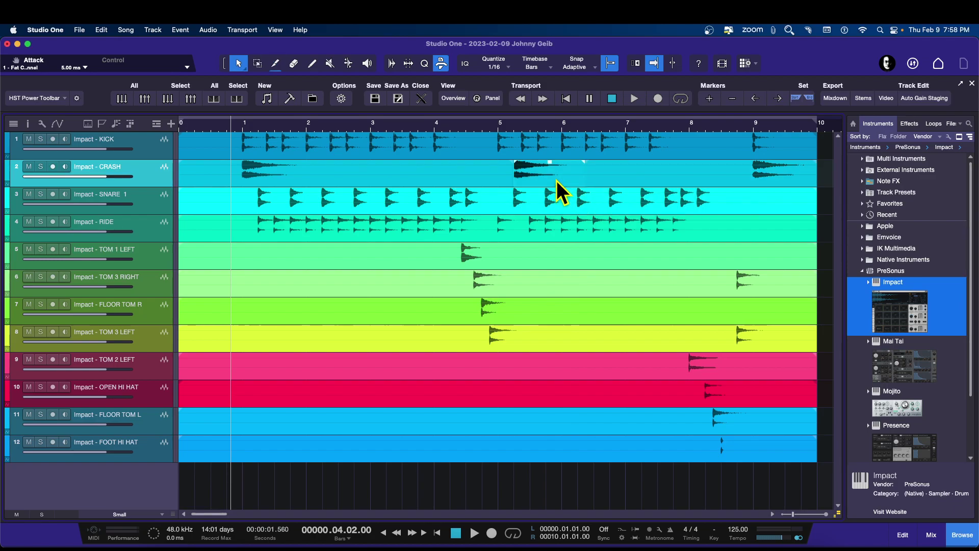
drag(556, 181, 539, 182)
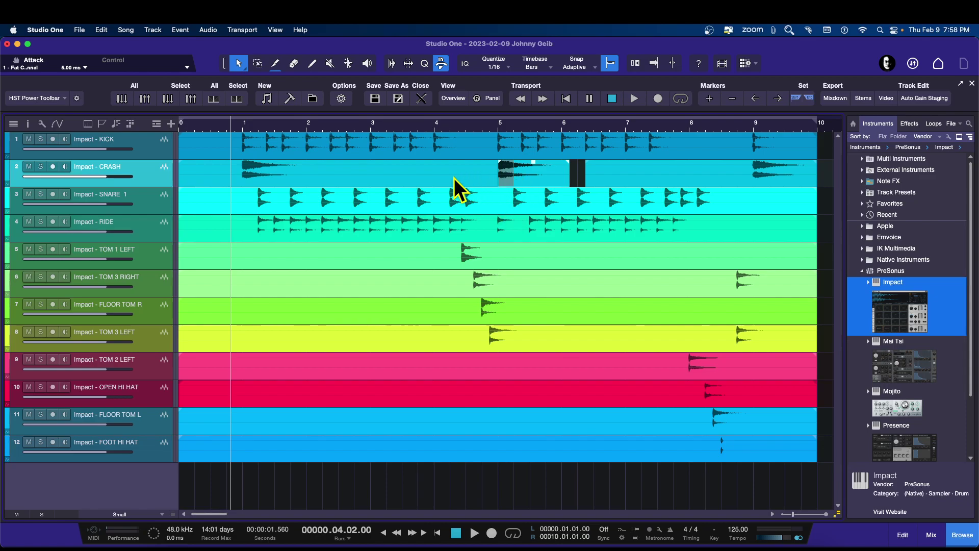
key(space)
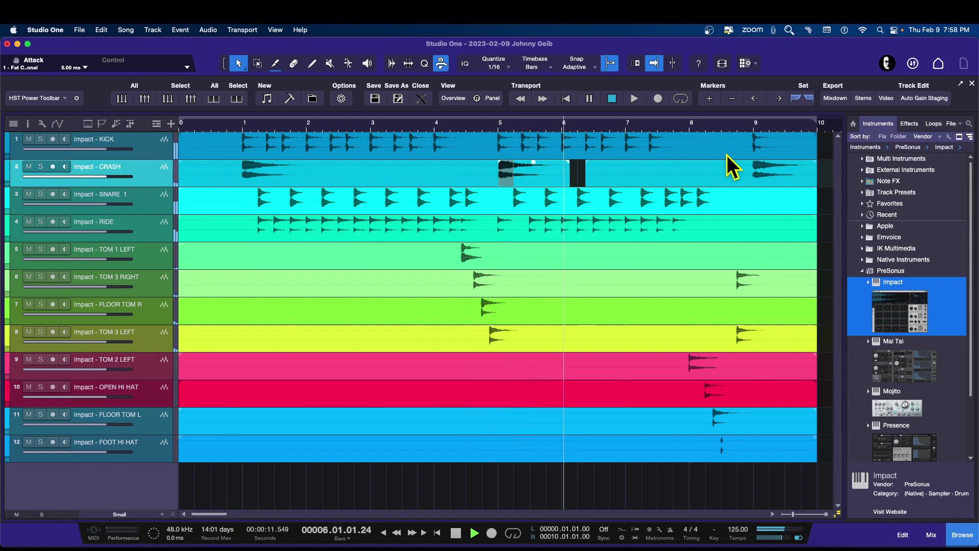
key(space)
Lengthen the crash event so it rings longer and replay from bar 5
drag(575, 178, 633, 175)
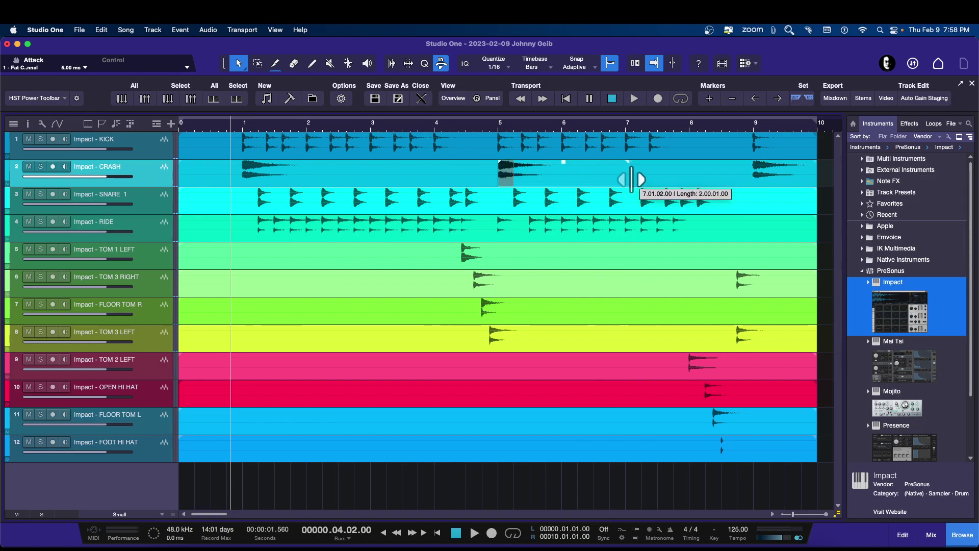
click(492, 134)
key(space)
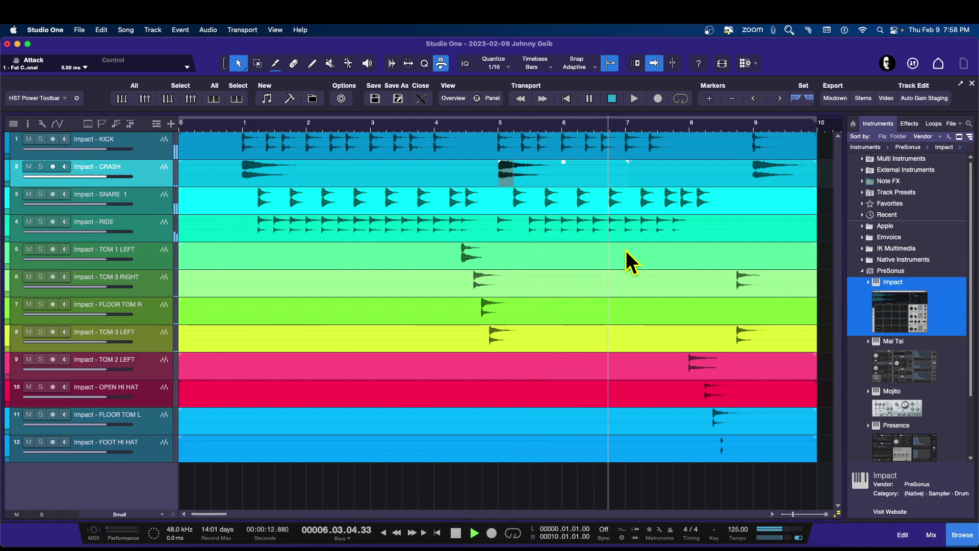
key(space)
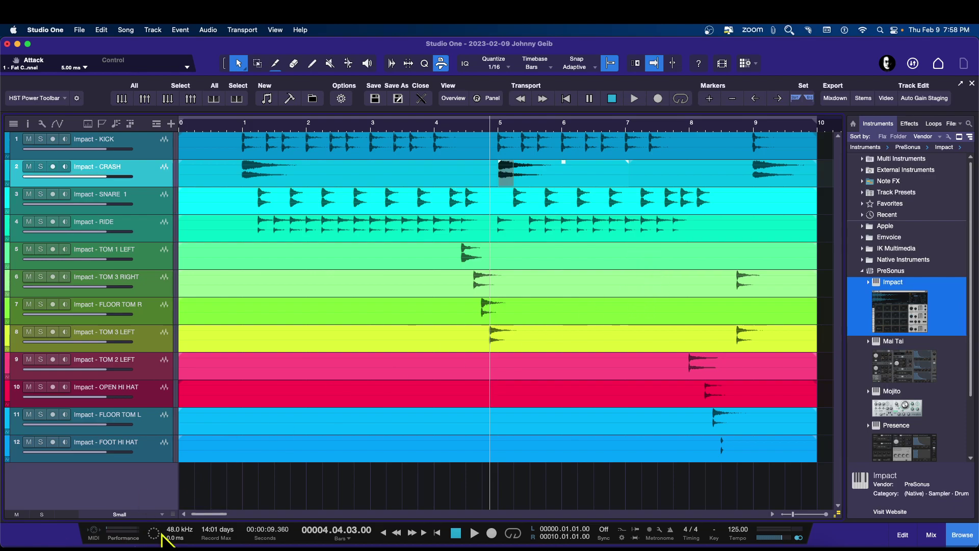
Set track height to Tiny, open the mixer without the Instruments panel, and list Effects in the Browser
click(172, 513)
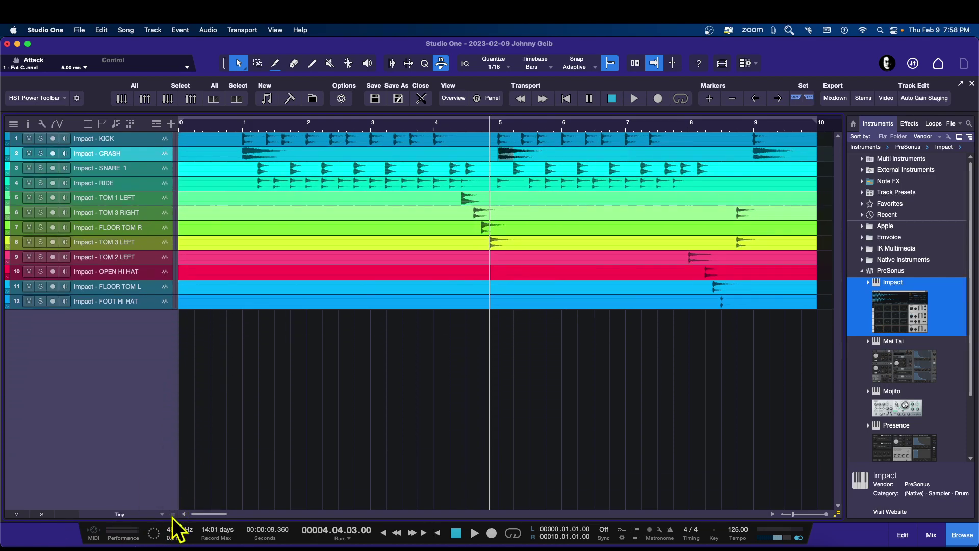
click(931, 534)
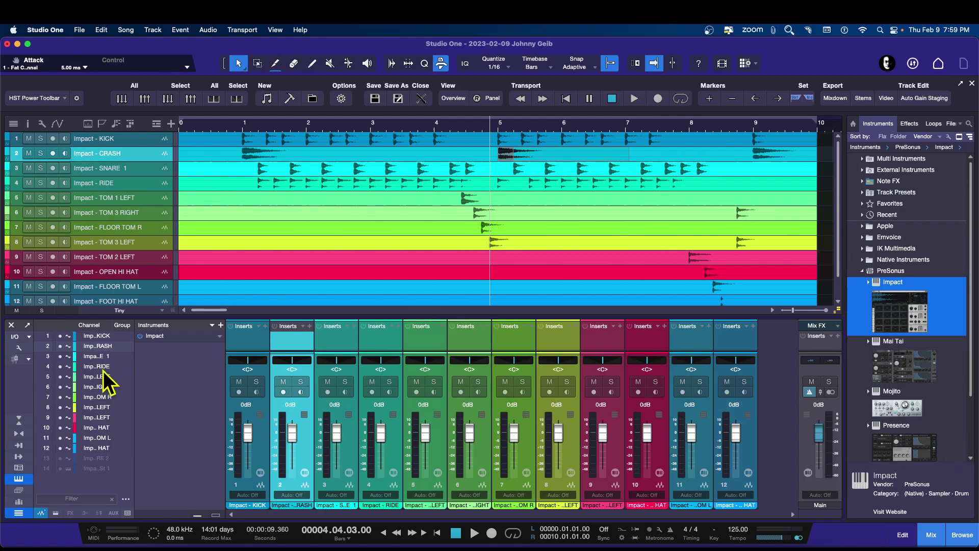
click(18, 478)
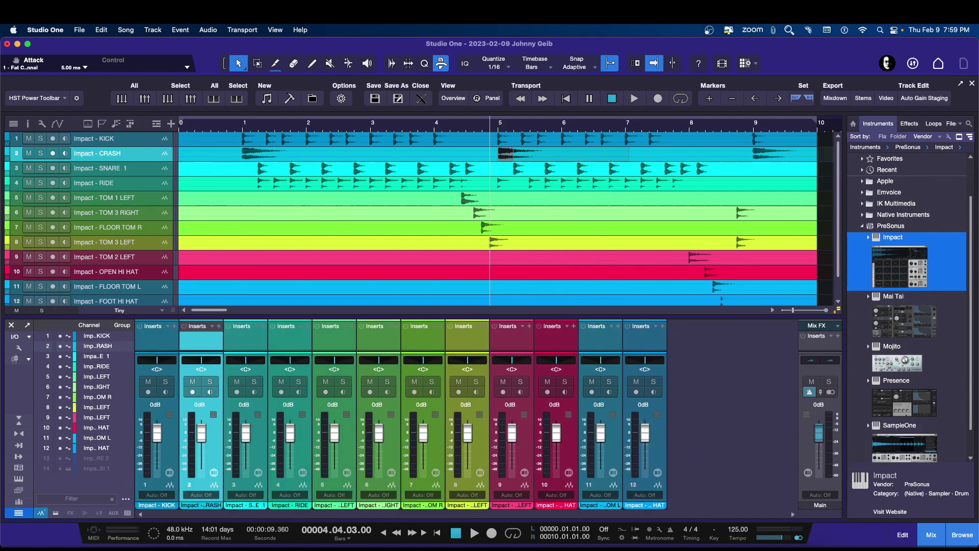
click(909, 124)
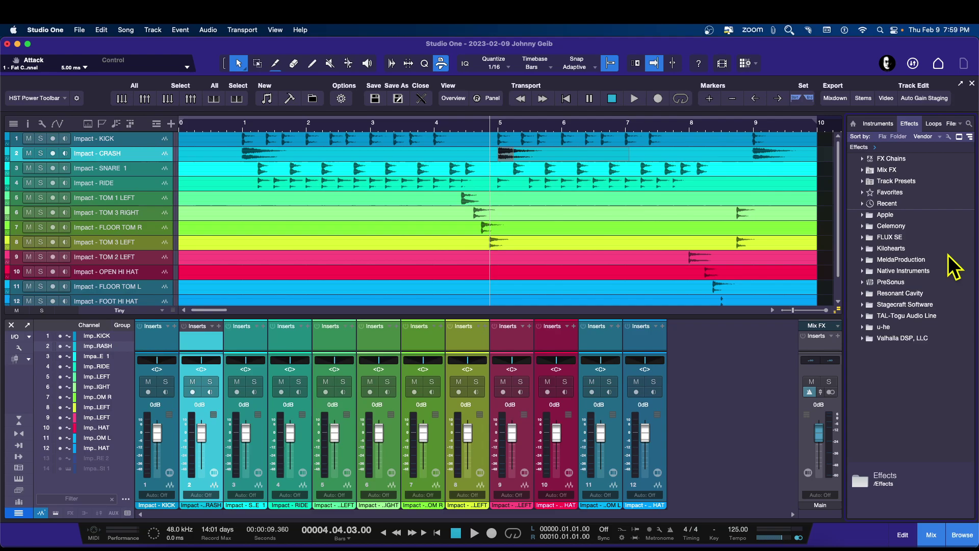
Drag Room Reverb from the PreSonus effects folder into the mixer, creating the Room Reverb 1 FX channel
double_click(908, 282)
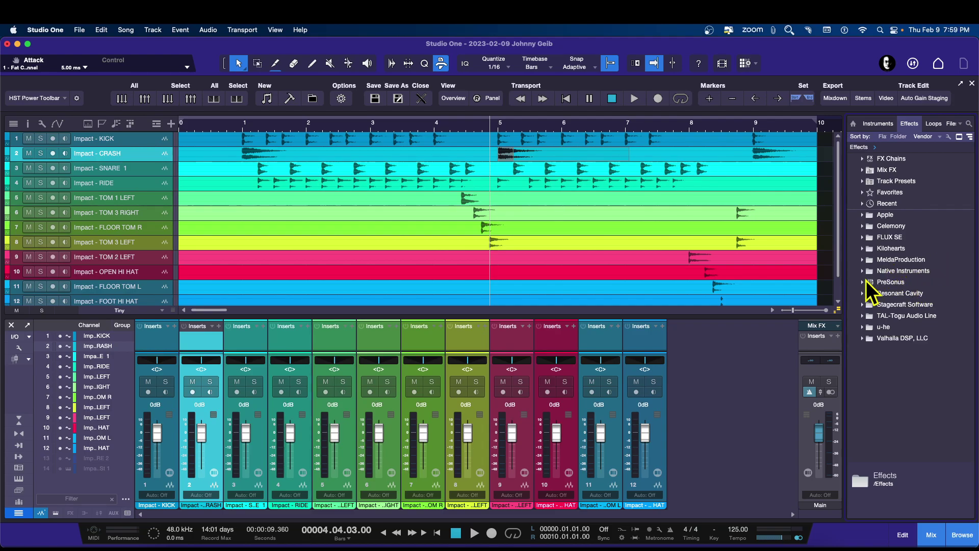
scroll(926, 301, down, 15)
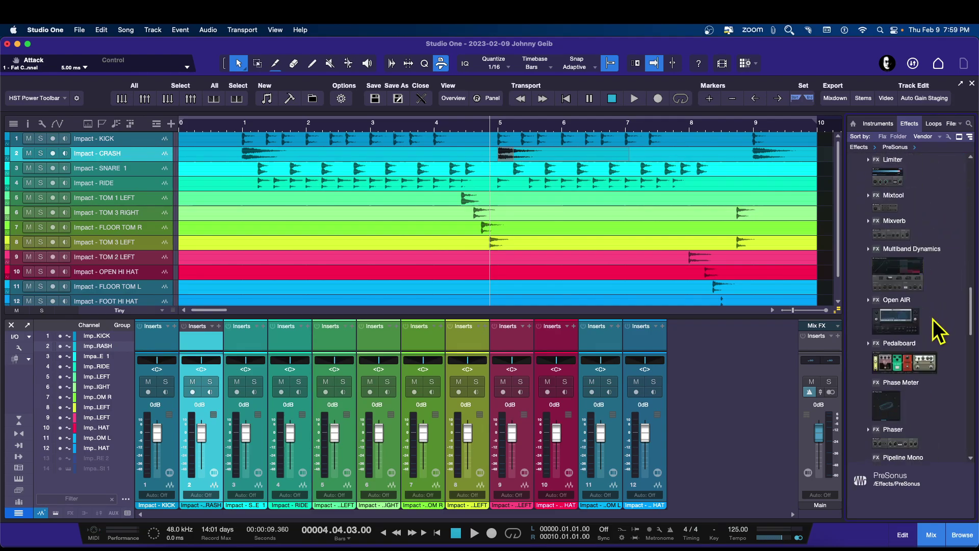
scroll(932, 319, up, 5)
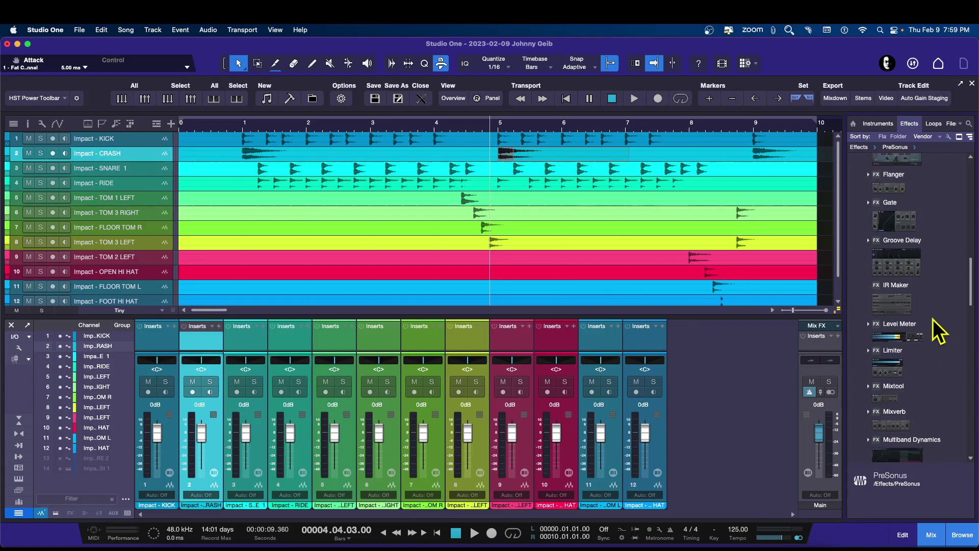
scroll(933, 321, down, 5)
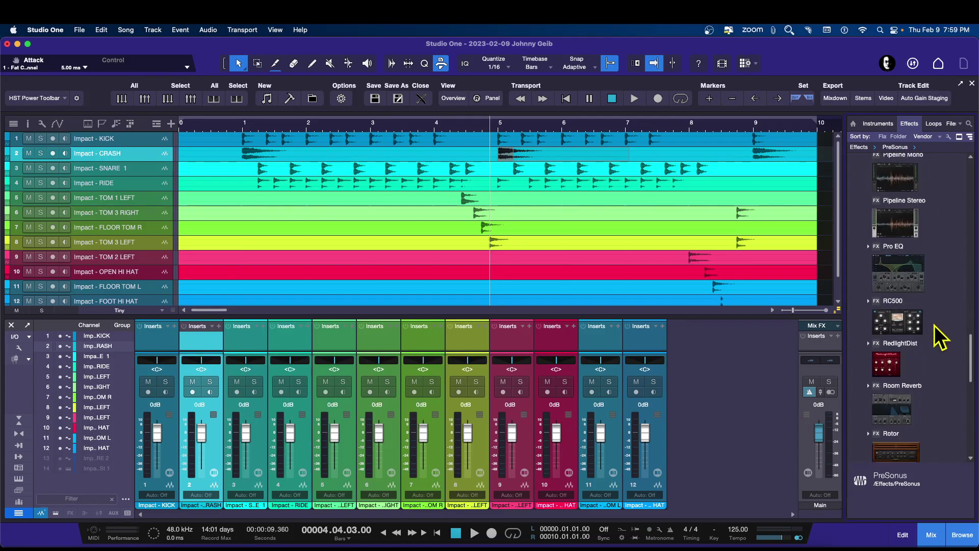
double_click(893, 408)
drag(892, 404, 723, 365)
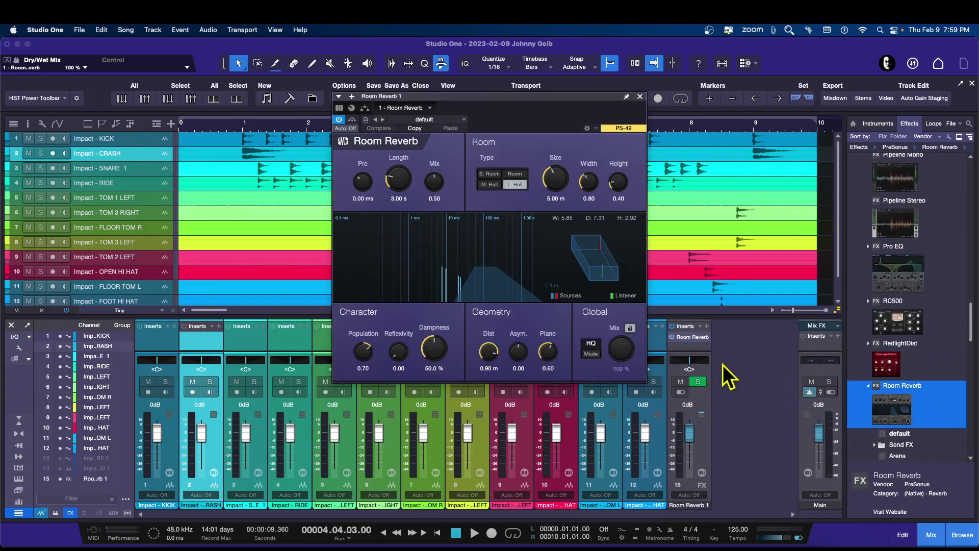
click(639, 97)
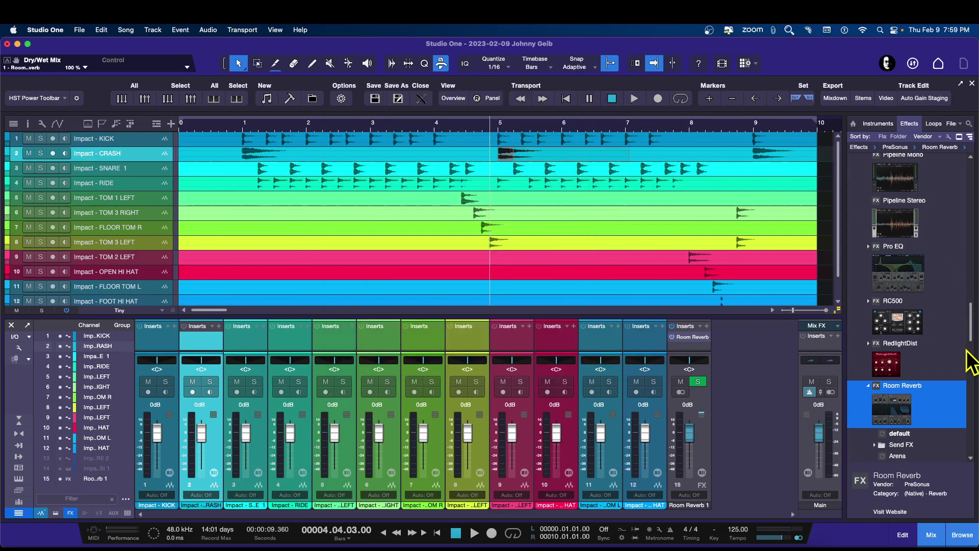
scroll(949, 299, up, 2)
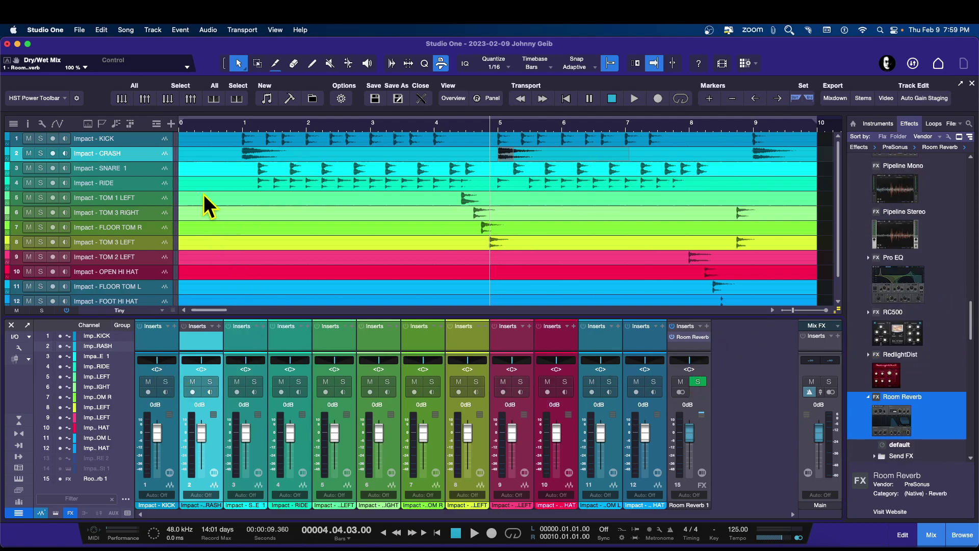
Move the SNARE 1 track above CRASH and enlarge the tracks and mixer to show sends
drag(142, 168, 149, 158)
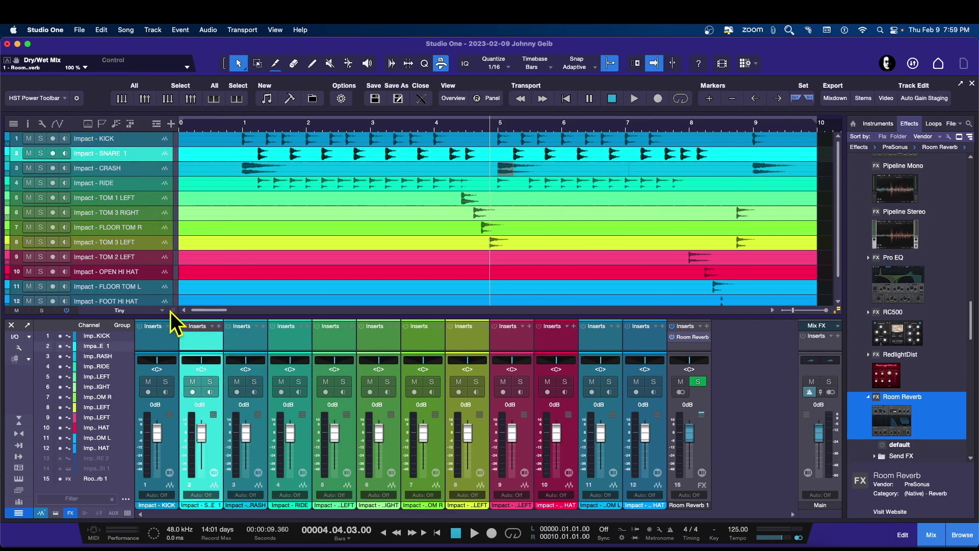
mouse_move(170, 311)
mouse_down()
mouse_move(173, 359)
mouse_move(171, 312)
mouse_up()
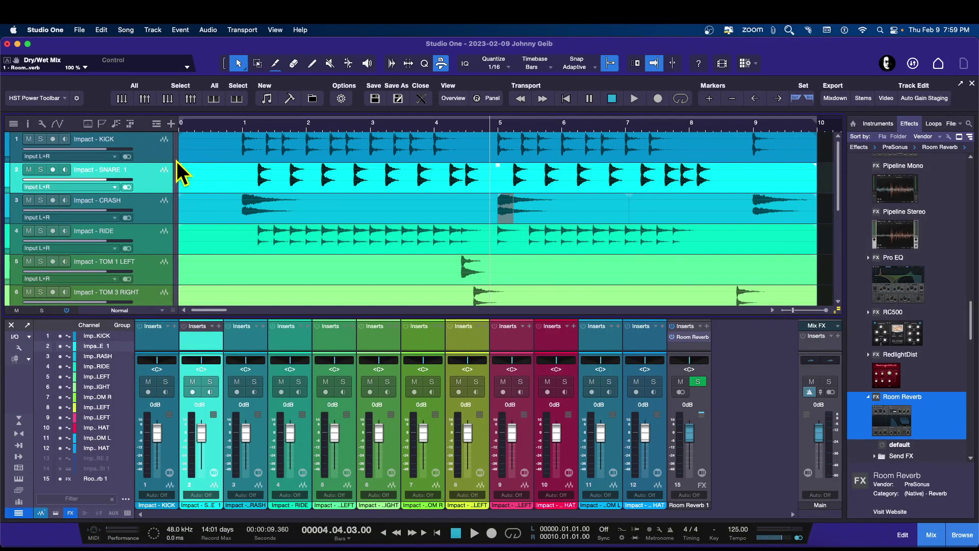
drag(221, 313, 219, 251)
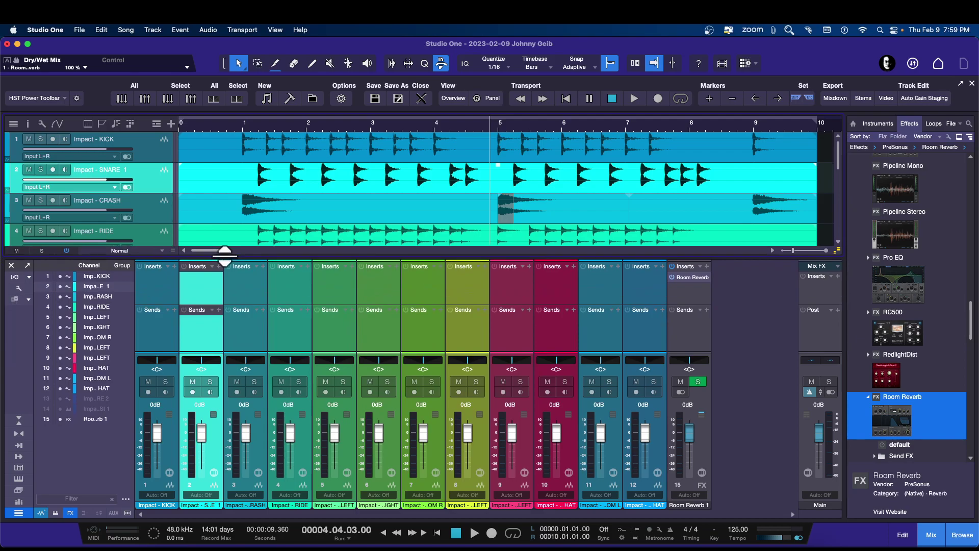
Add a SNARE 1 send to Room Reverb 1 at about -5.1 dB, then play and return to the start
click(219, 312)
click(260, 332)
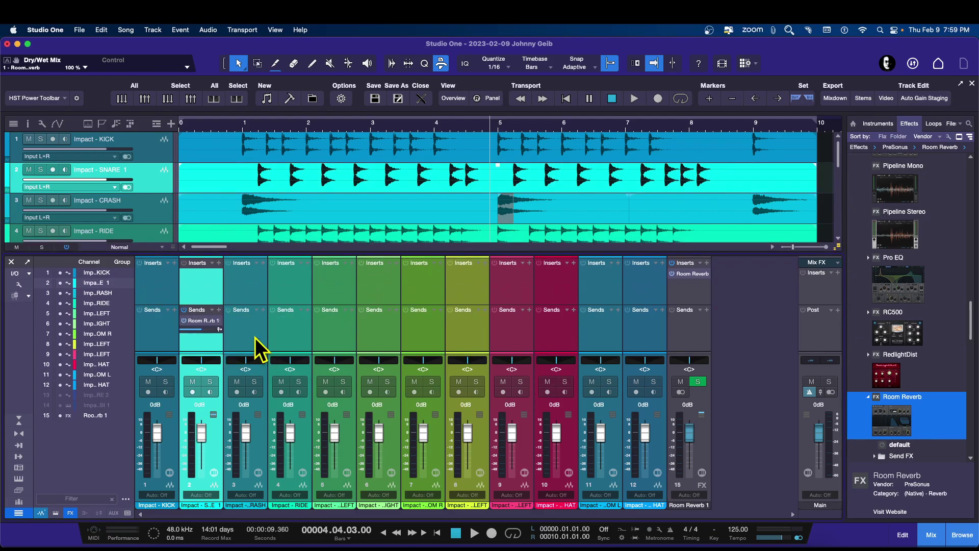
mouse_move(199, 331)
mouse_down()
mouse_move(188, 332)
mouse_move(197, 333)
mouse_up()
key(space)
key(space)
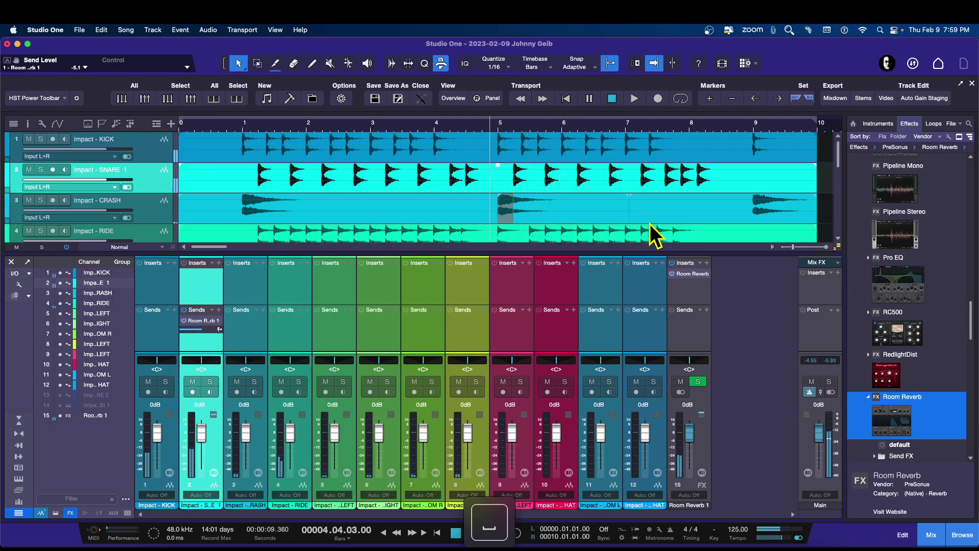
click(245, 126)
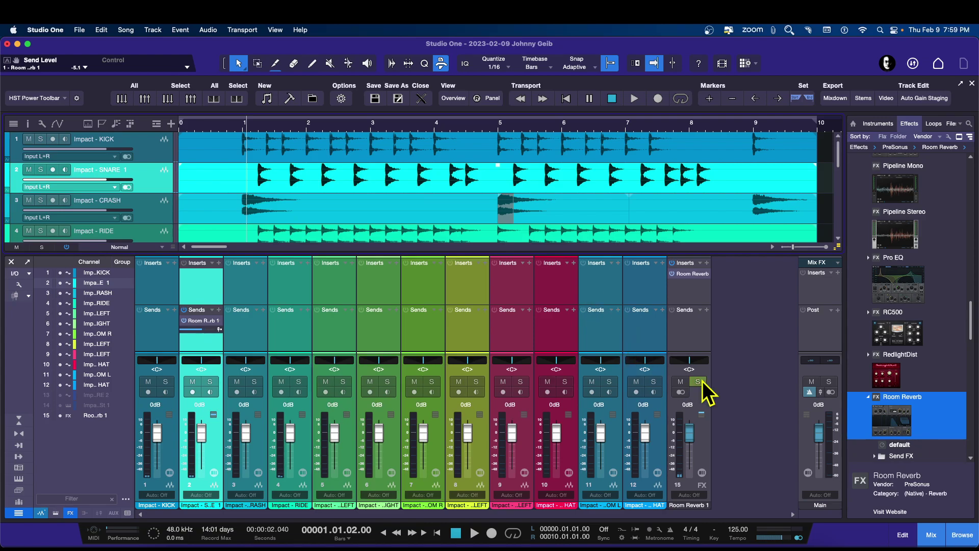
Shrink the Room Reverb size to 2.56 m and lower its dampness to 30% while auditioning
click(692, 275)
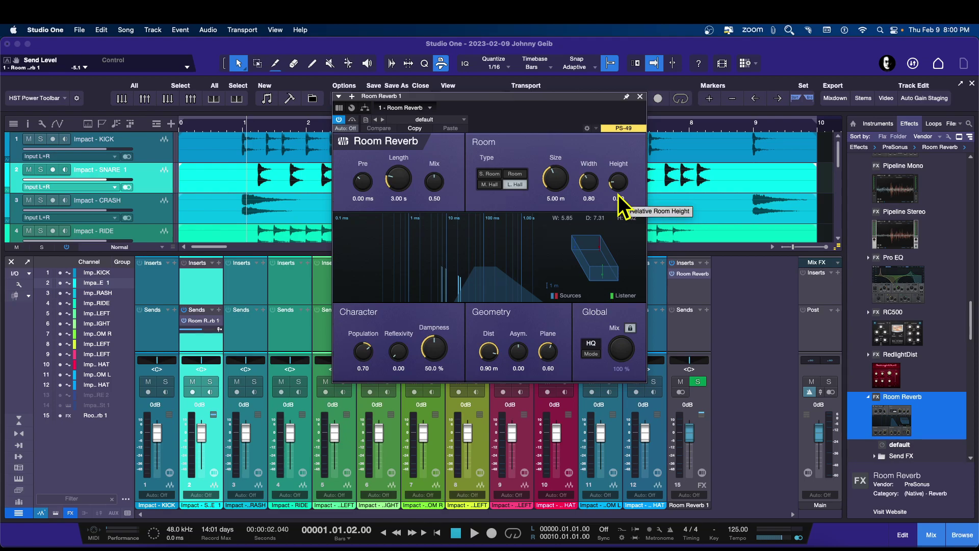
drag(557, 186, 557, 185)
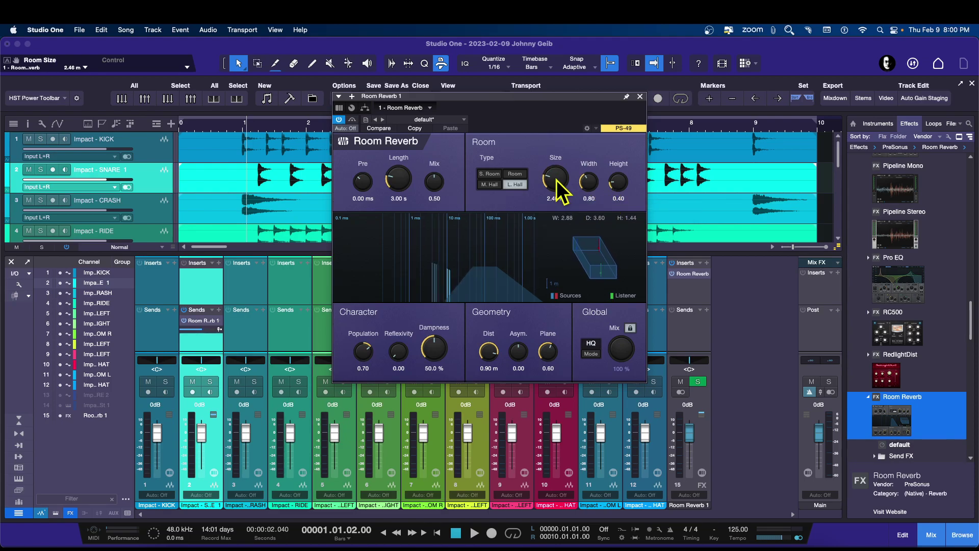
key(space)
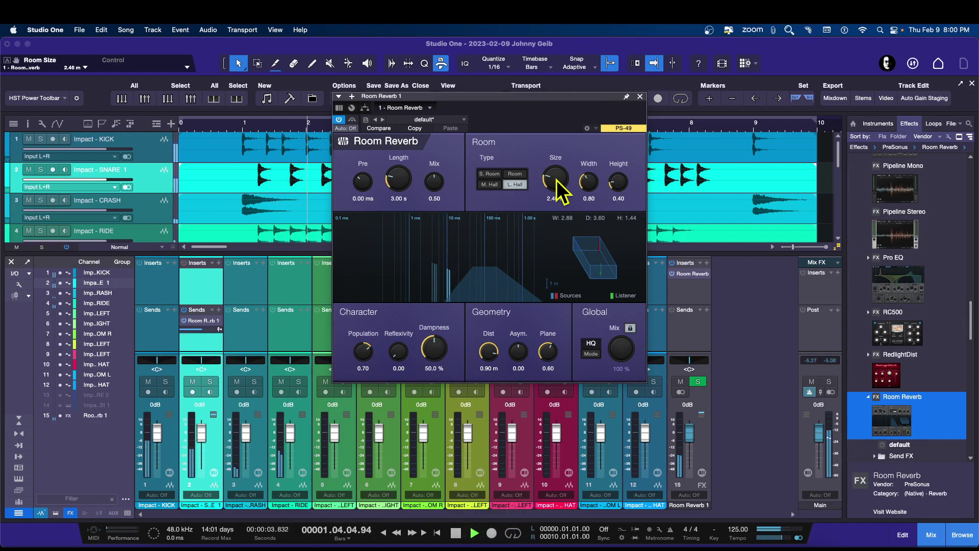
mouse_move(557, 182)
mouse_down()
mouse_move(553, 198)
mouse_move(553, 175)
mouse_up()
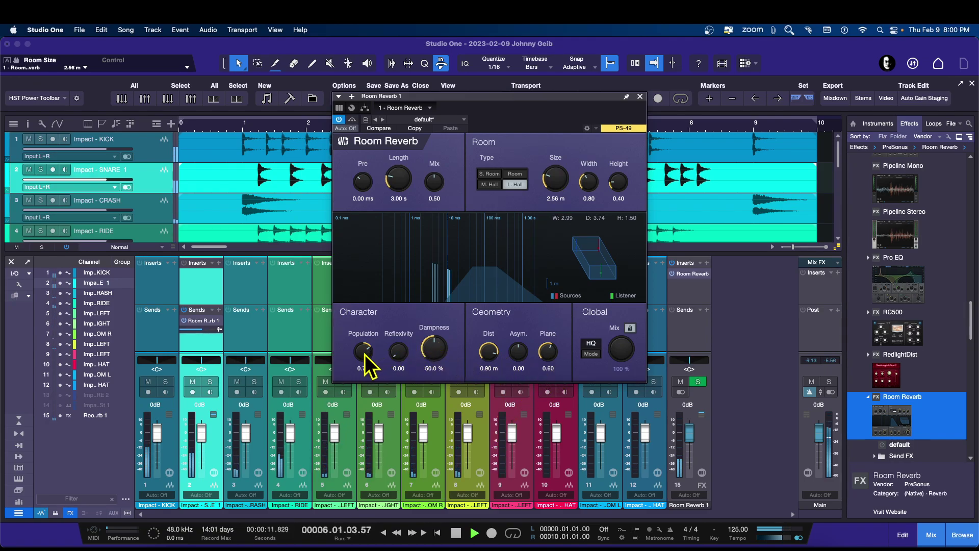
drag(429, 349, 430, 367)
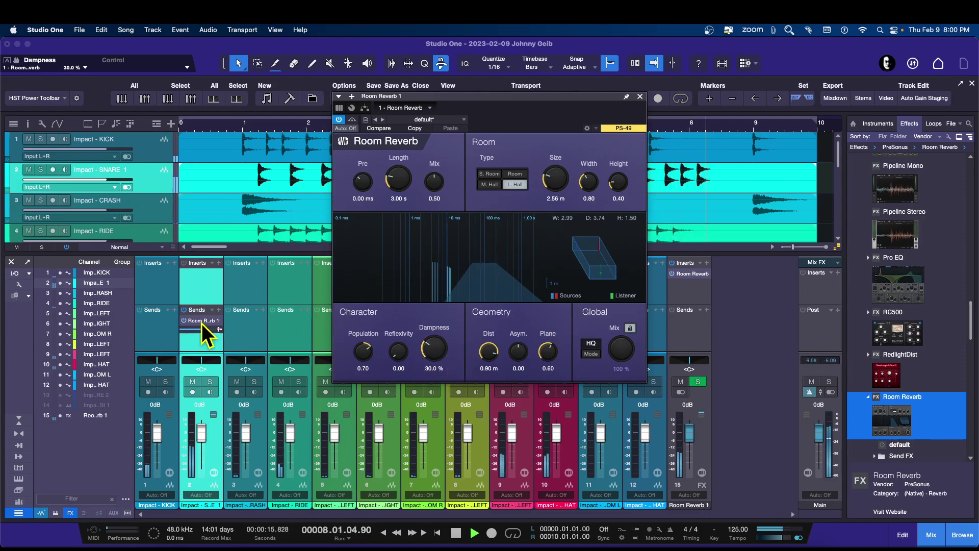
Lower the snare's reverb send to -17.4, replay from the start, then stop and close the reverb
drag(201, 332, 193, 332)
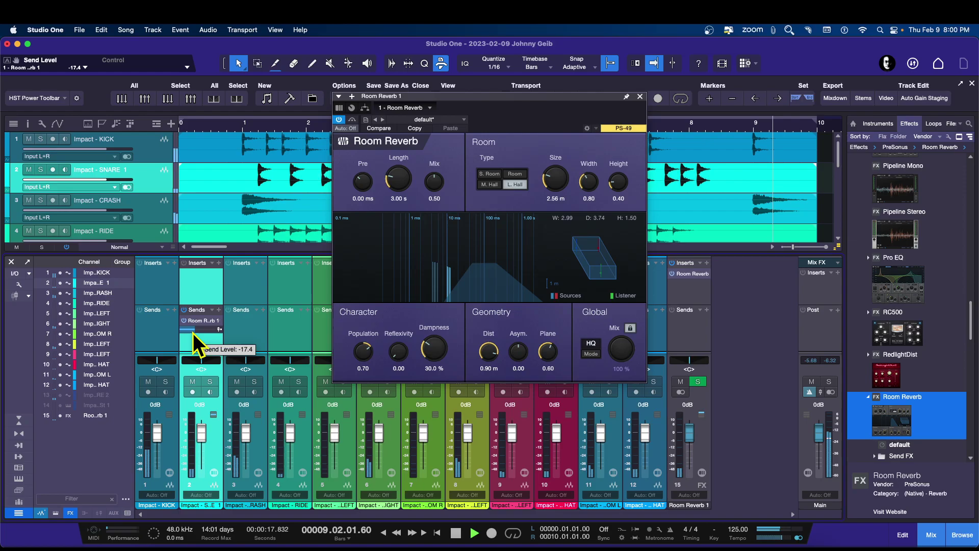
key(comma)
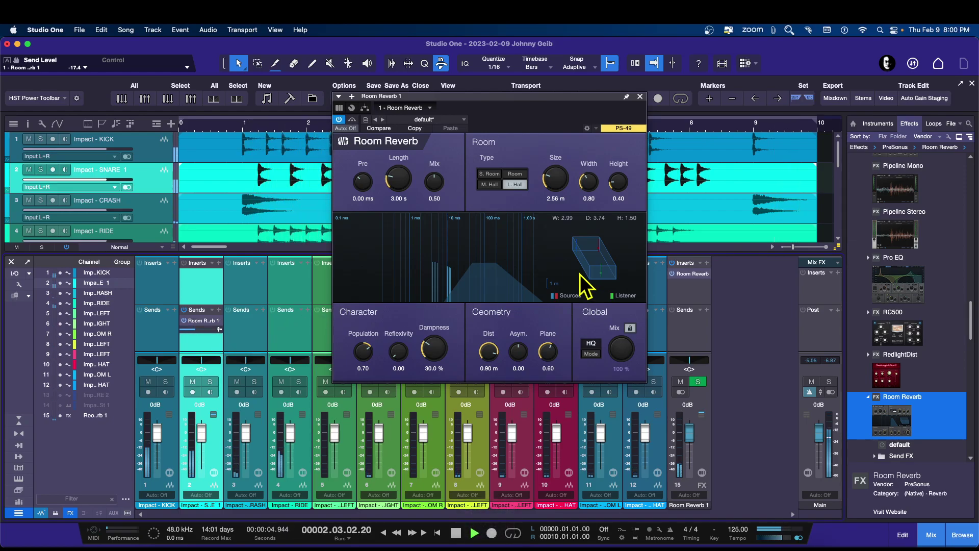
key(space)
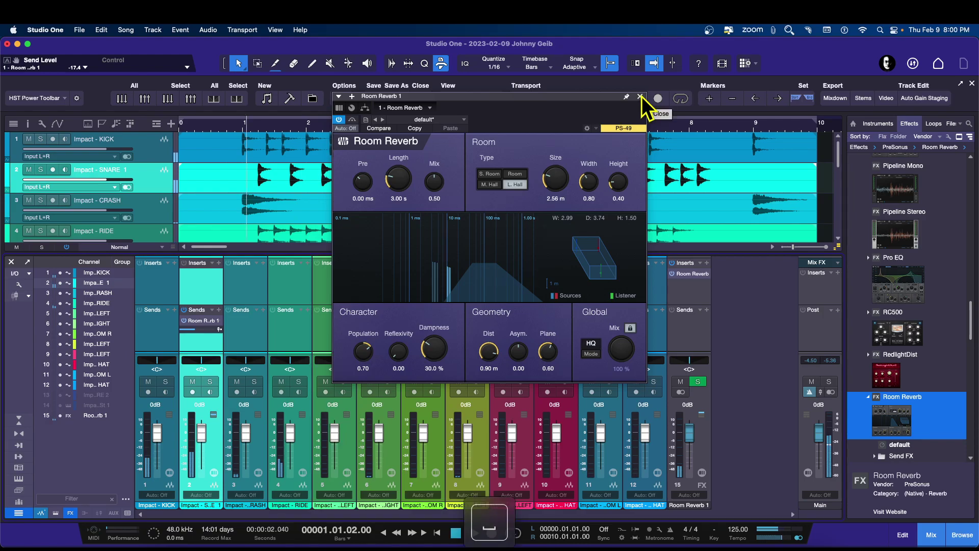
click(640, 96)
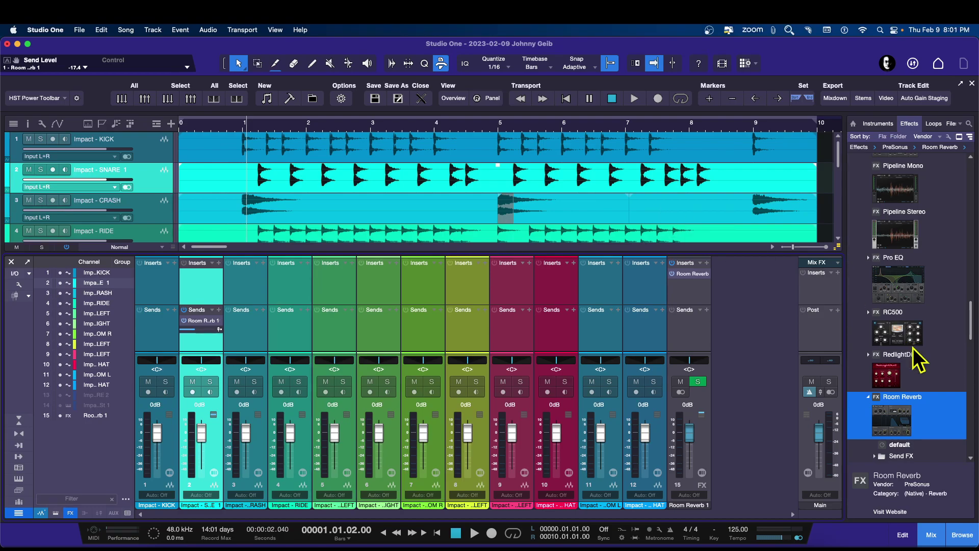
mouse_move(837, 549)
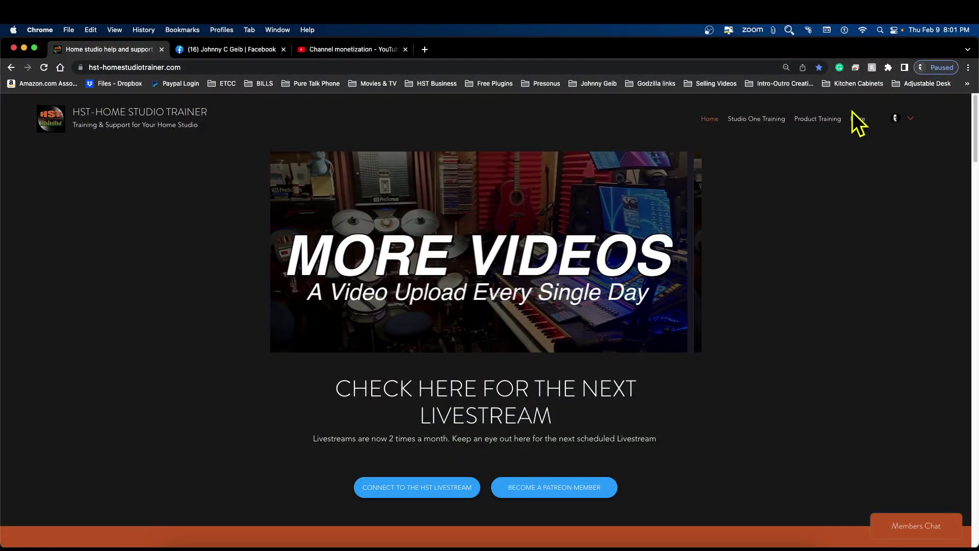
Go to the FREE Drum Kits page under the site's More menu
mouse_move(858, 122)
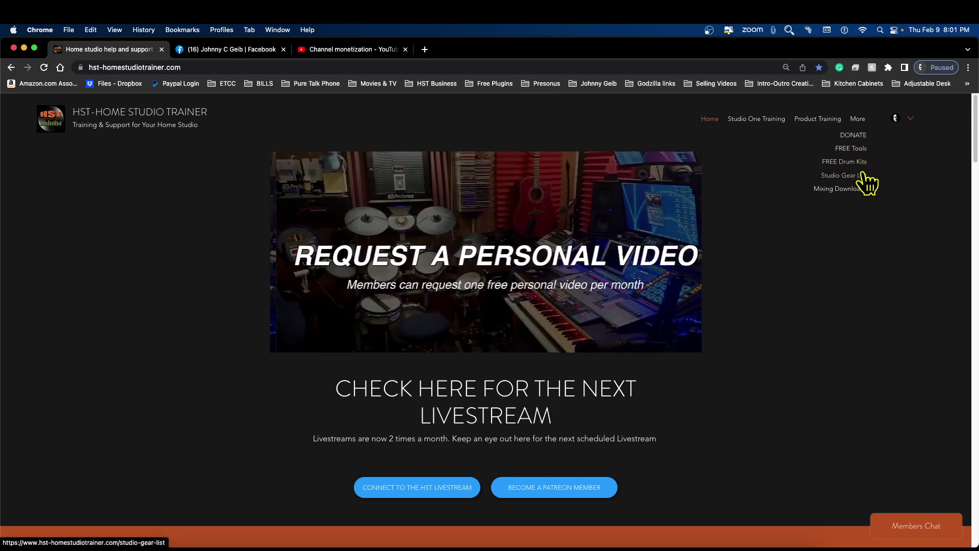
click(857, 162)
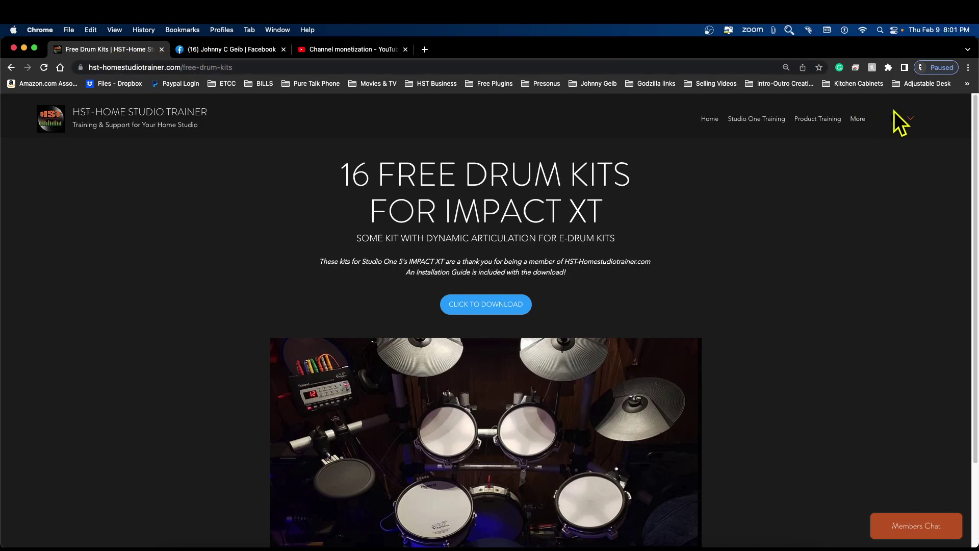
mouse_move(860, 125)
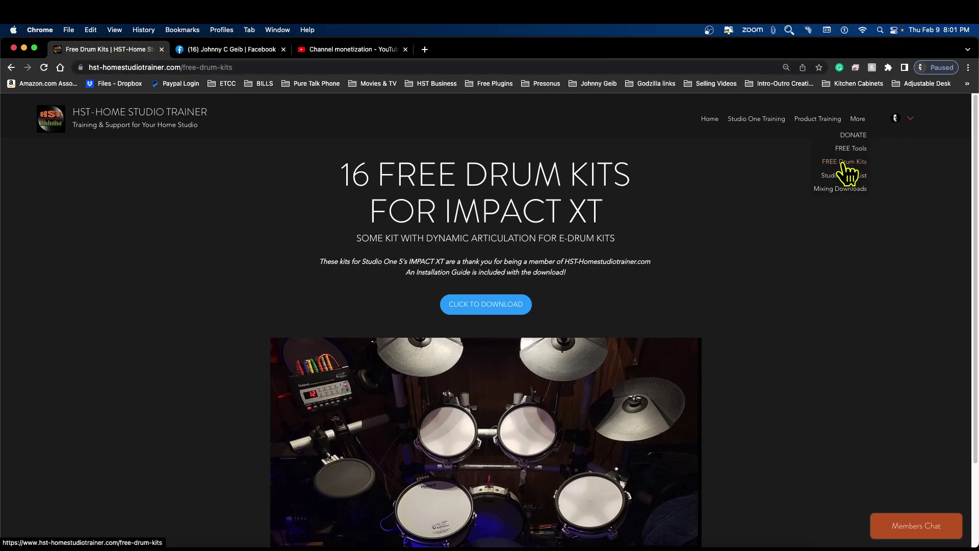